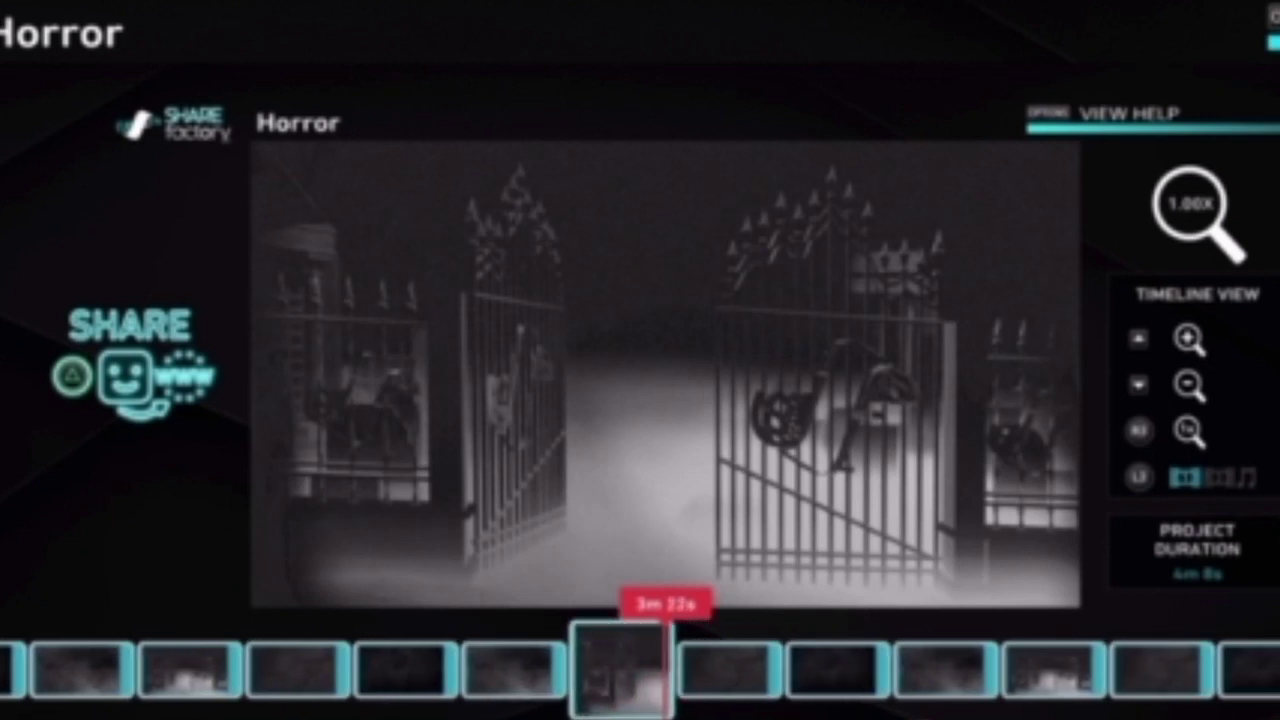
- Step through the background clips on the Horror timeline one by one
{"action": "key", "text": "Right"}
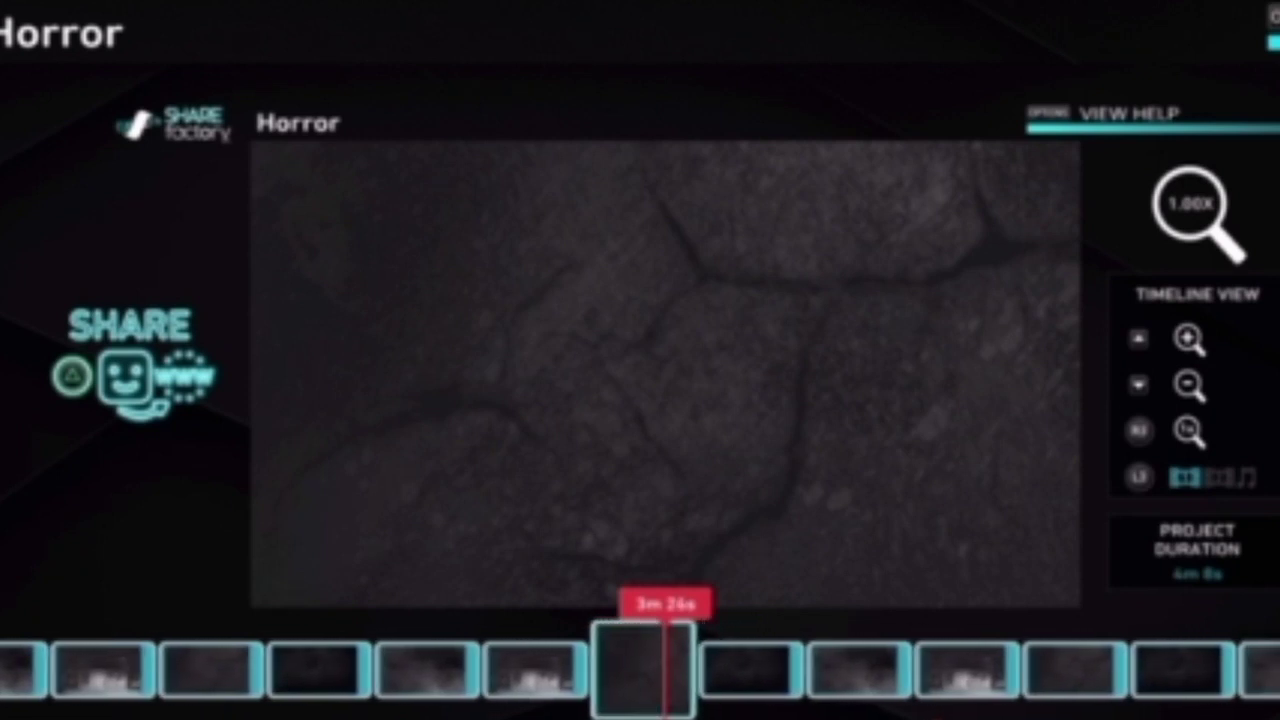
{"action": "key", "text": "Right"}
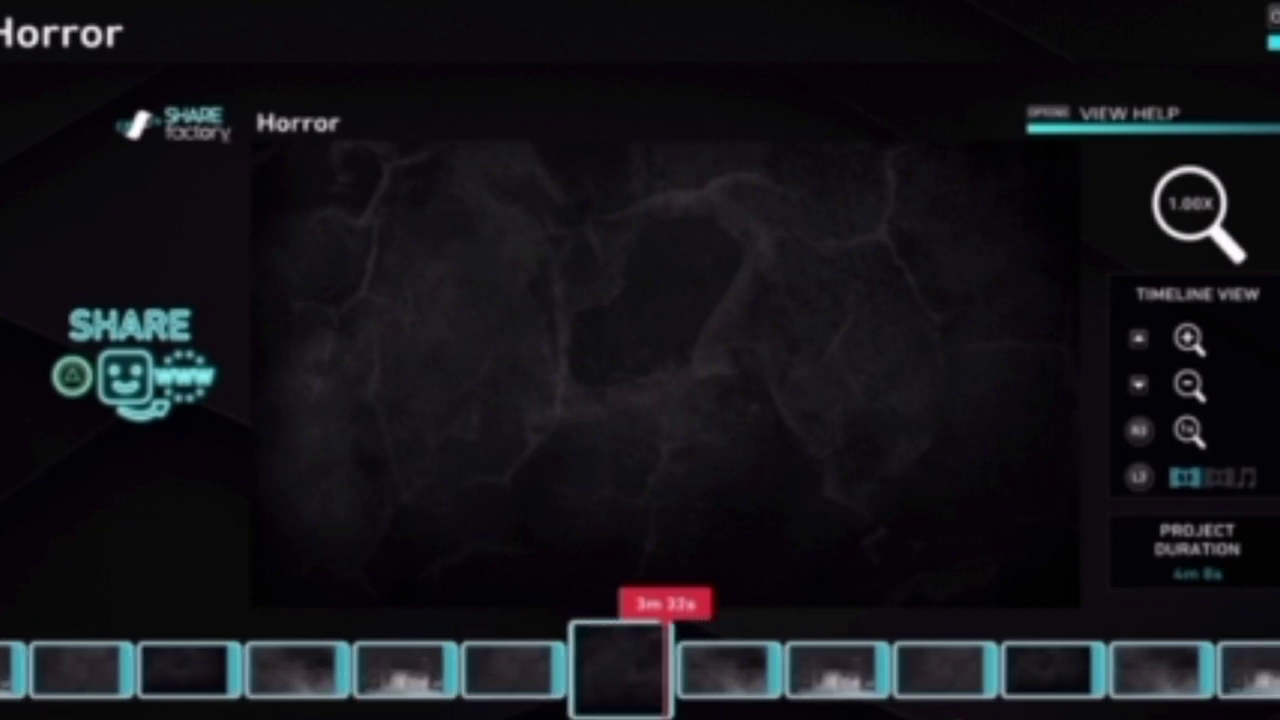
{"action": "key", "text": "Right"}
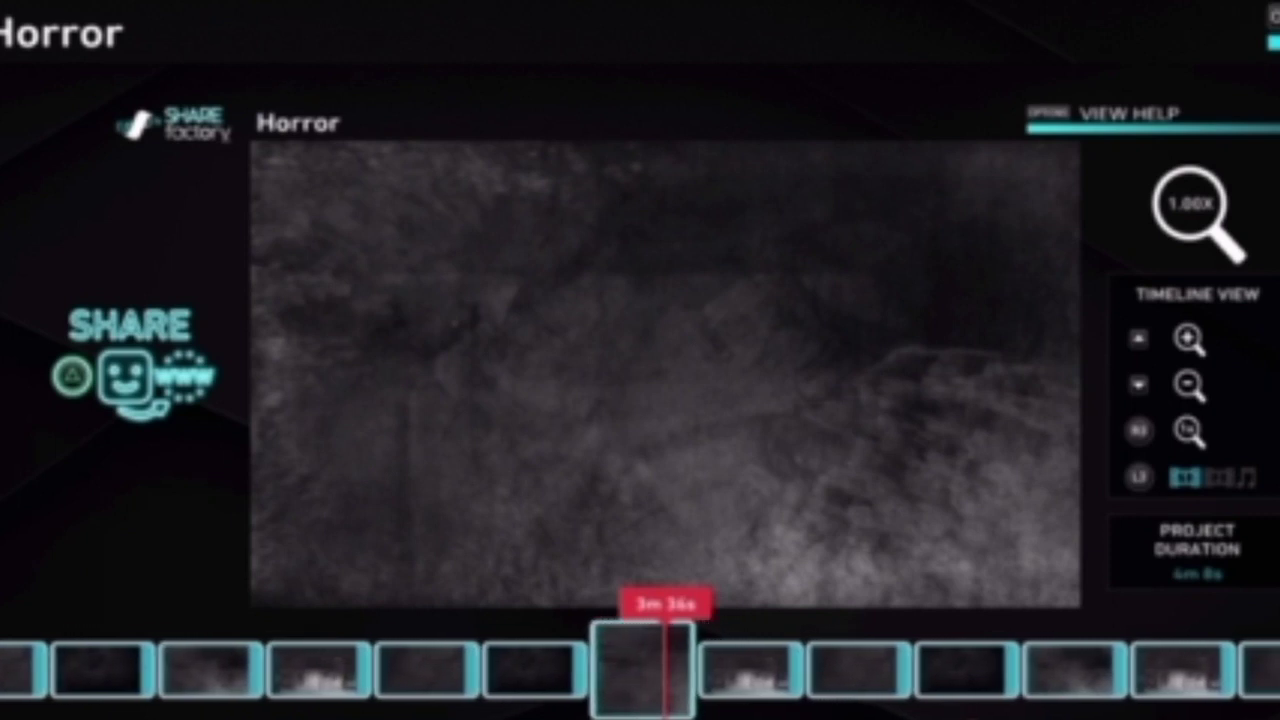
{"action": "key", "text": "Right"}
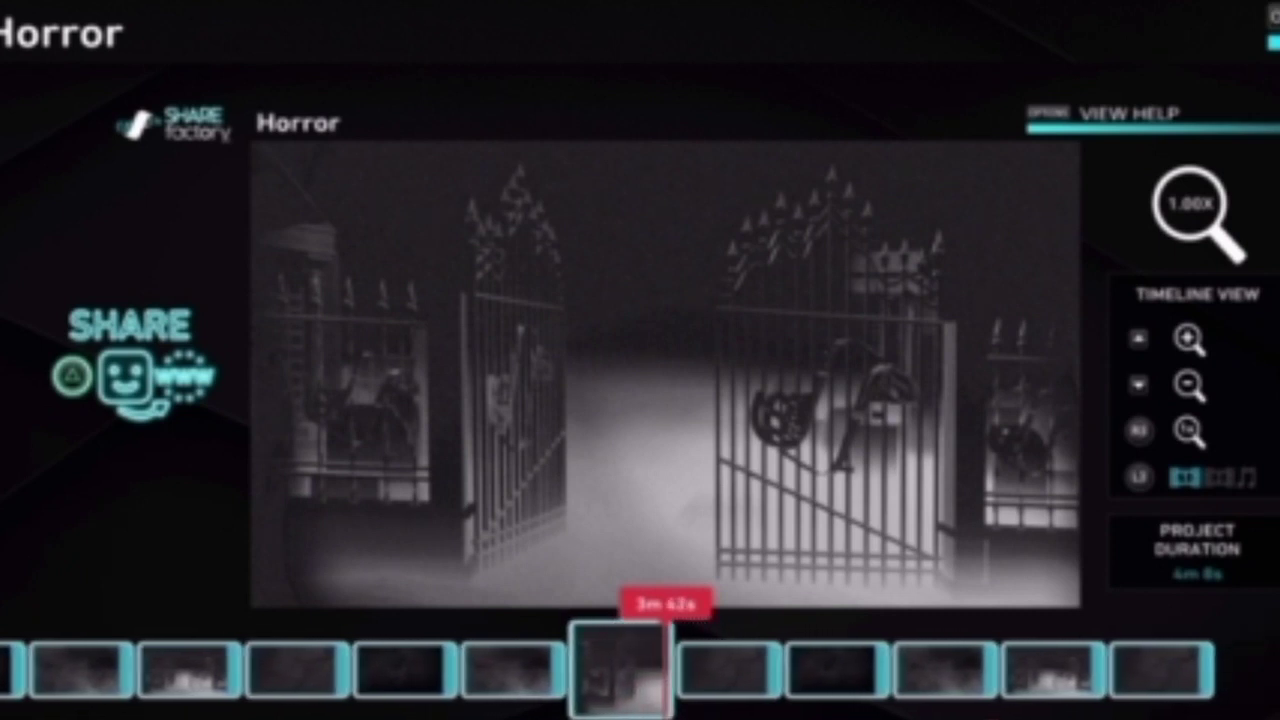
{"action": "key", "text": "Right"}
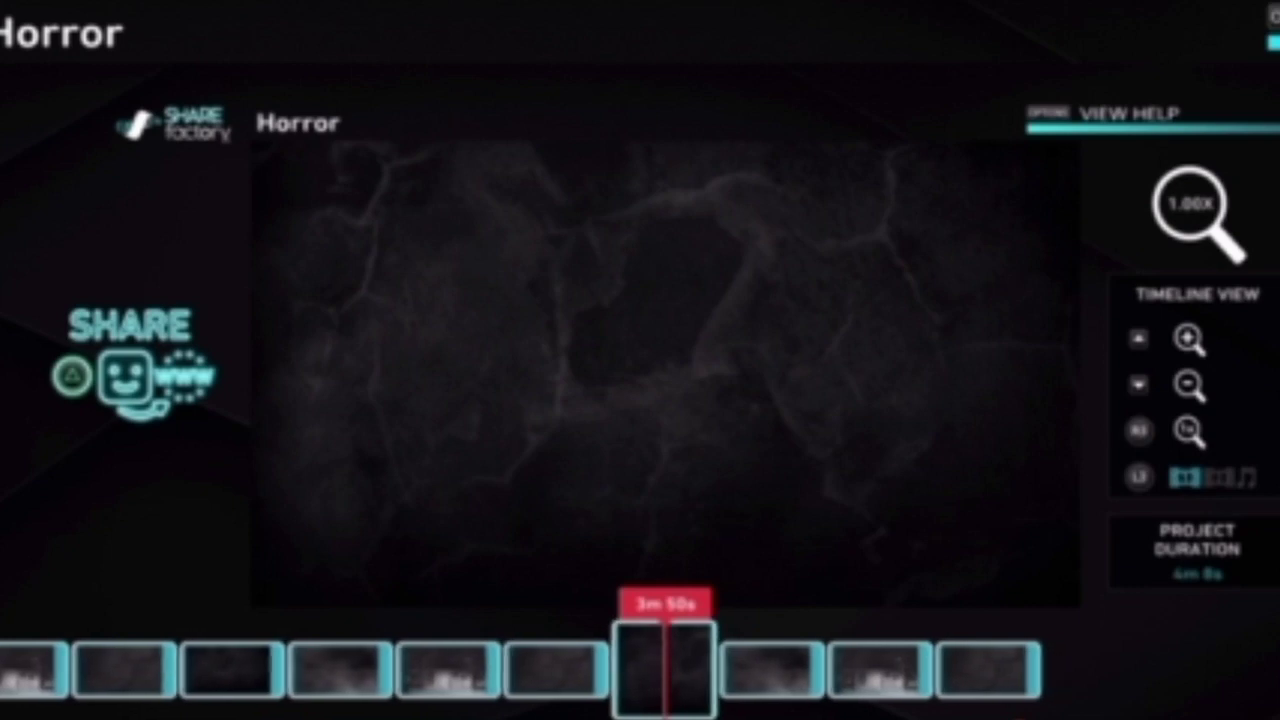
- Add a SHAREfactory recording from Choose Clips to the end of the timeline
{"action": "key", "text": "Return"}
{"action": "key", "text": "Return"}
{"action": "key", "text": "Down"}
{"action": "key", "text": "Down"}
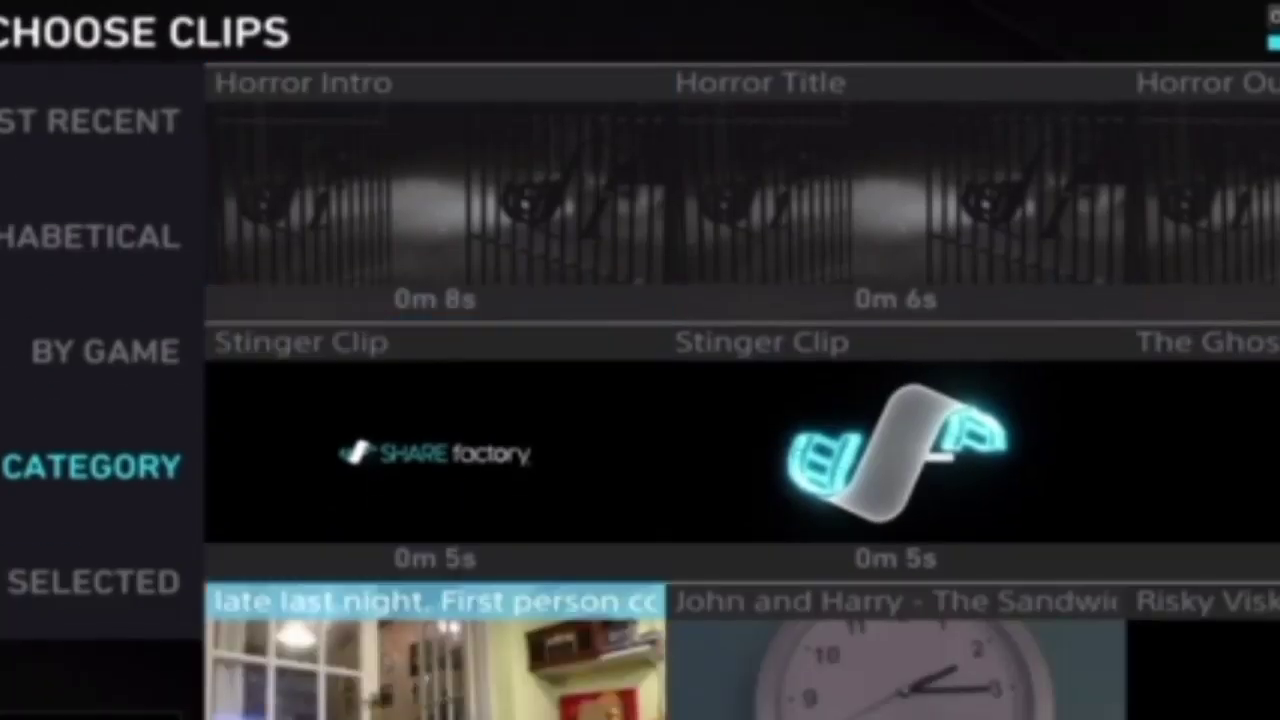
{"action": "key", "text": "Down"}
{"action": "key", "text": "Down"}
{"action": "key", "text": "Down"}
{"action": "key", "text": "Down"}
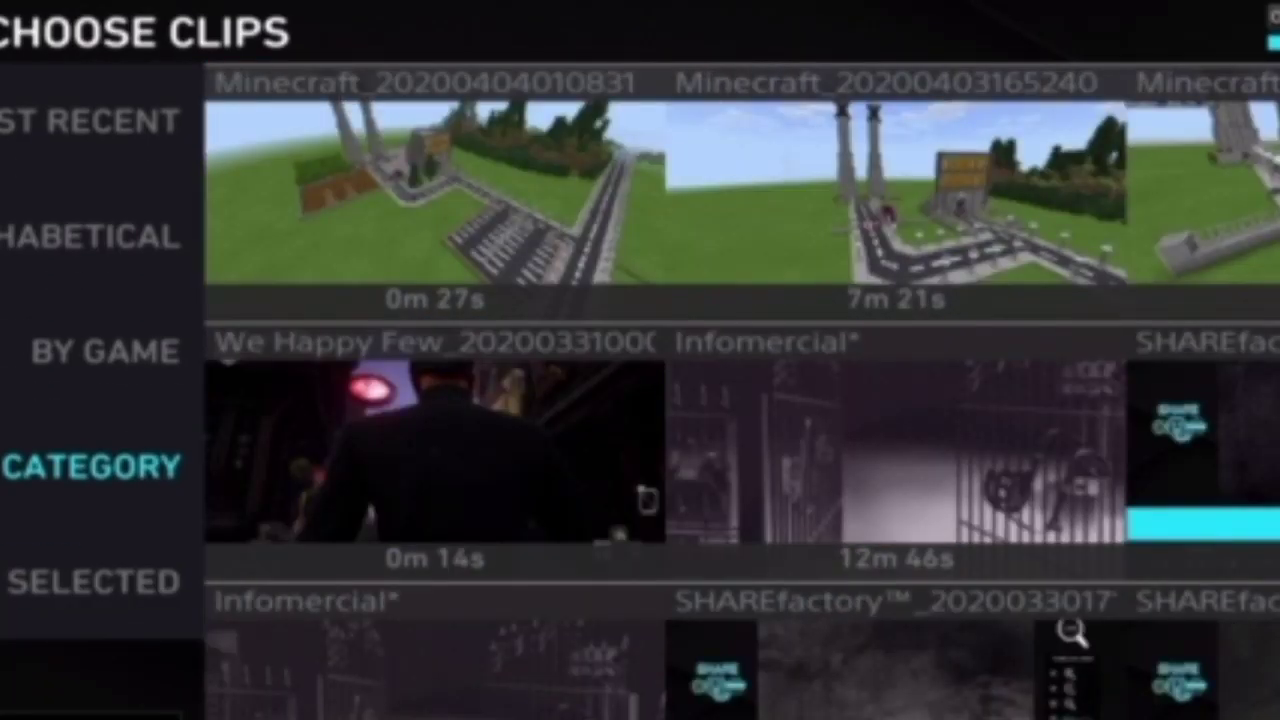
{"action": "key", "text": "Down"}
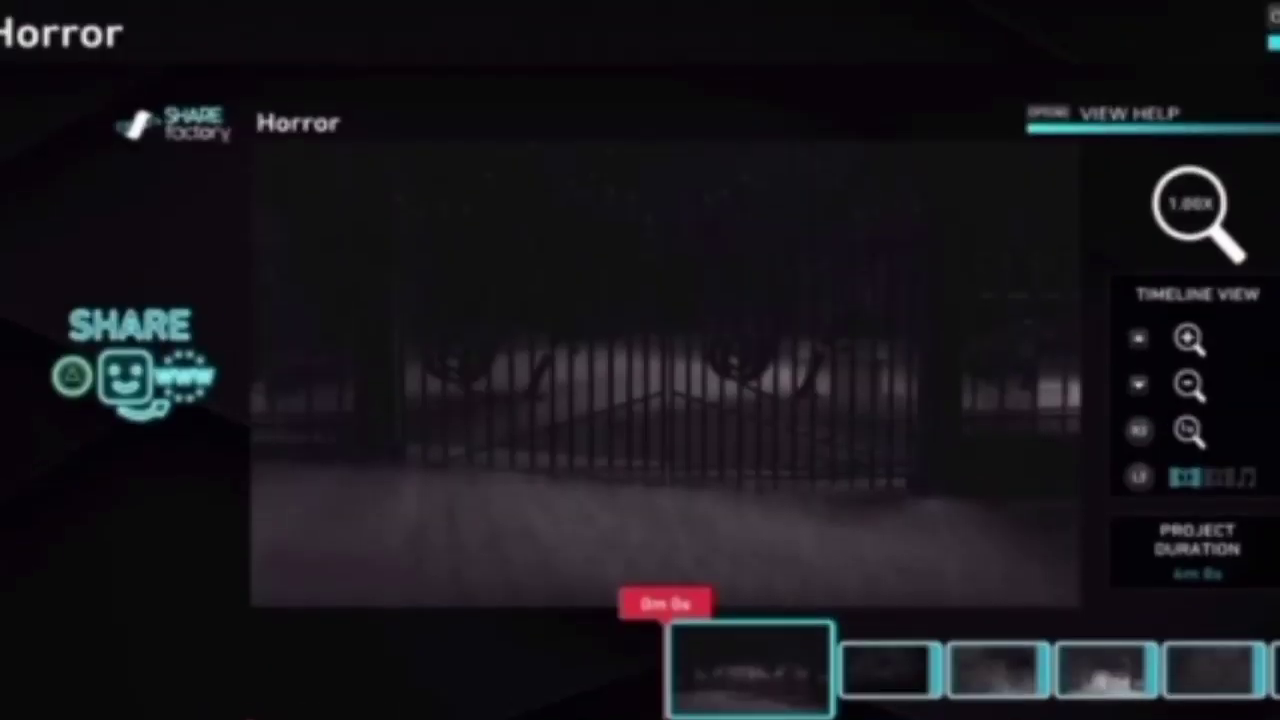
{"action": "key", "text": "Return"}
{"action": "key", "text": "Return"}
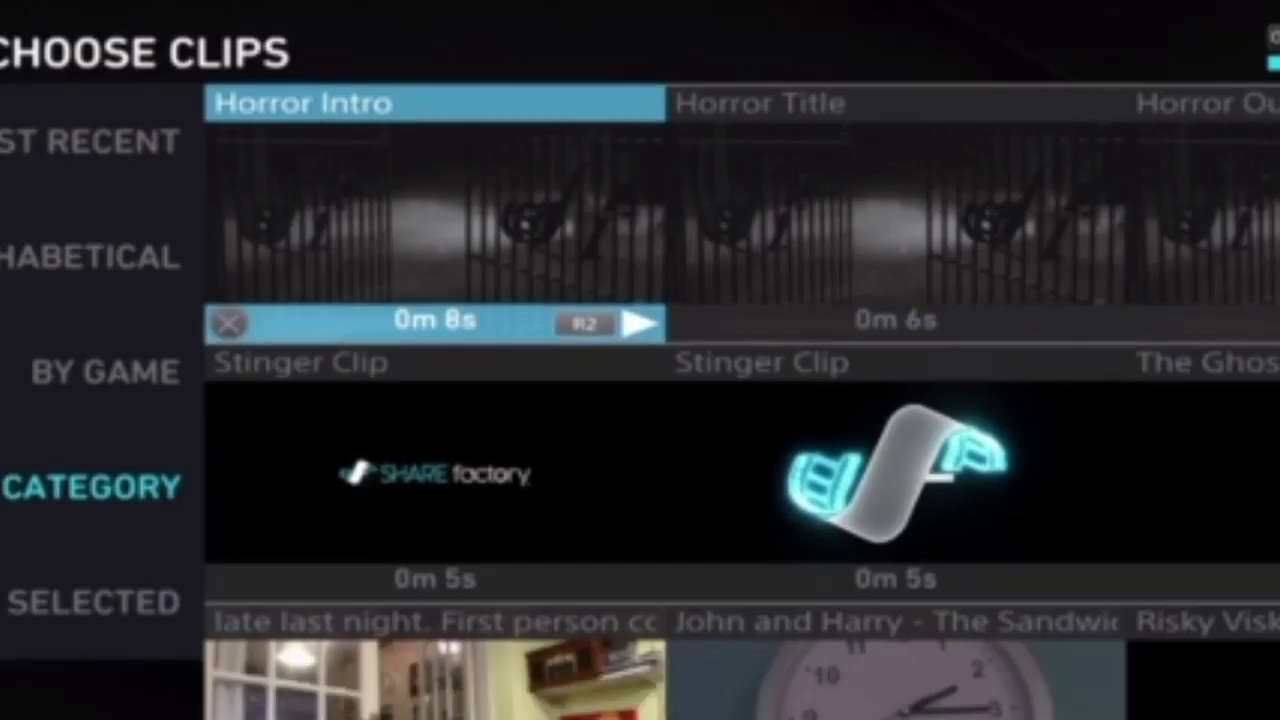
{"action": "key", "text": "Down"}
{"action": "key", "text": "Down"}
{"action": "key", "text": "Down"}
{"action": "key", "text": "Down"}
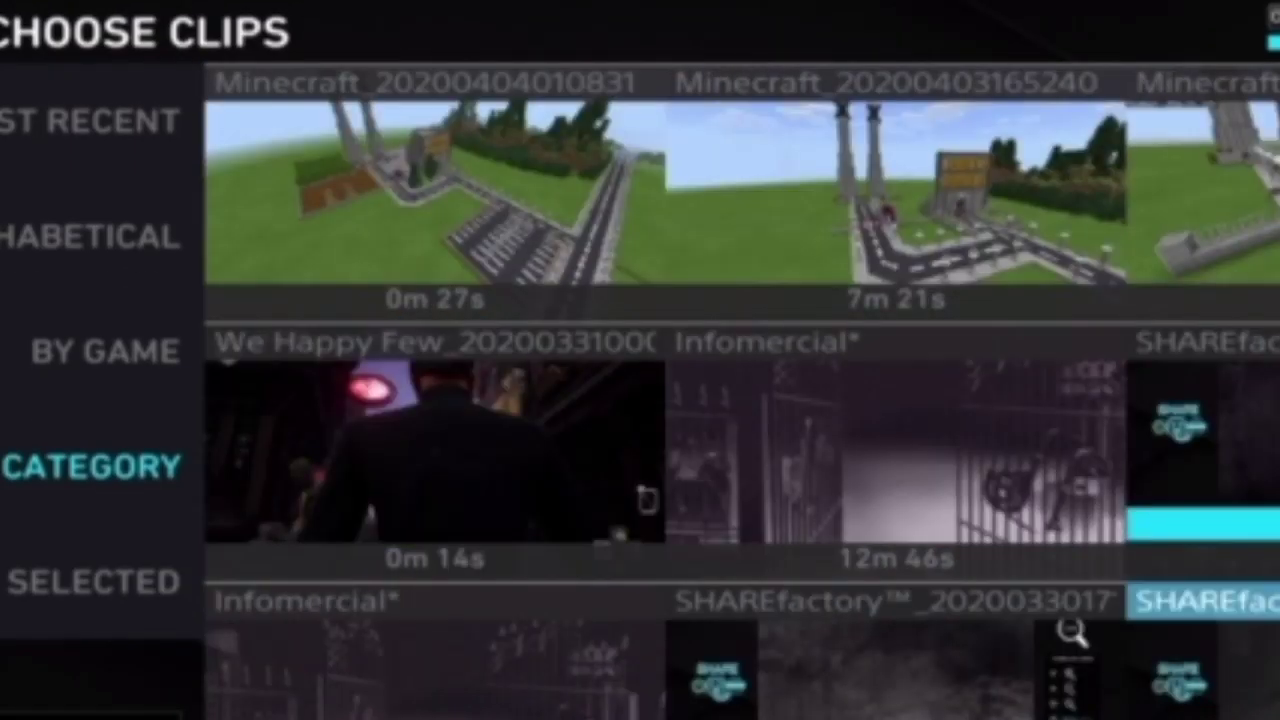
{"action": "key", "text": "Return"}
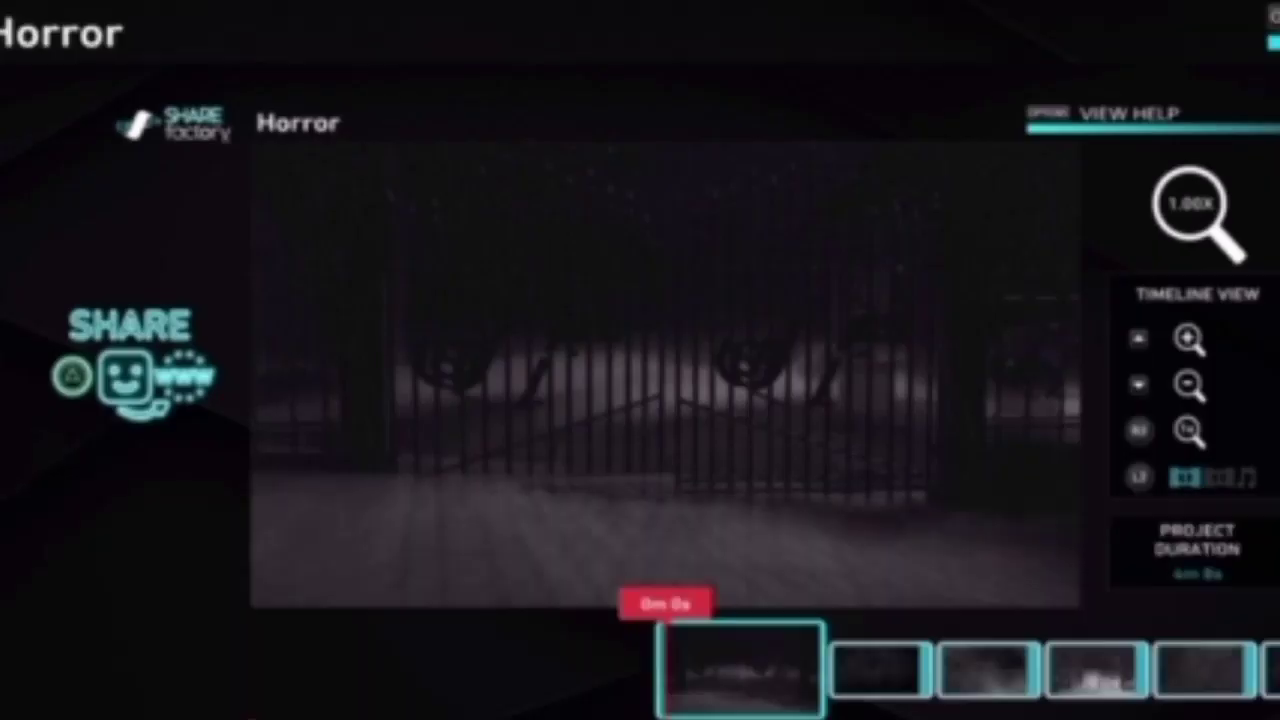
- Set the last clip's volume to 0%
{"action": "key", "text": "End"}
{"action": "key", "text": "Home"}
{"action": "key", "text": "End"}
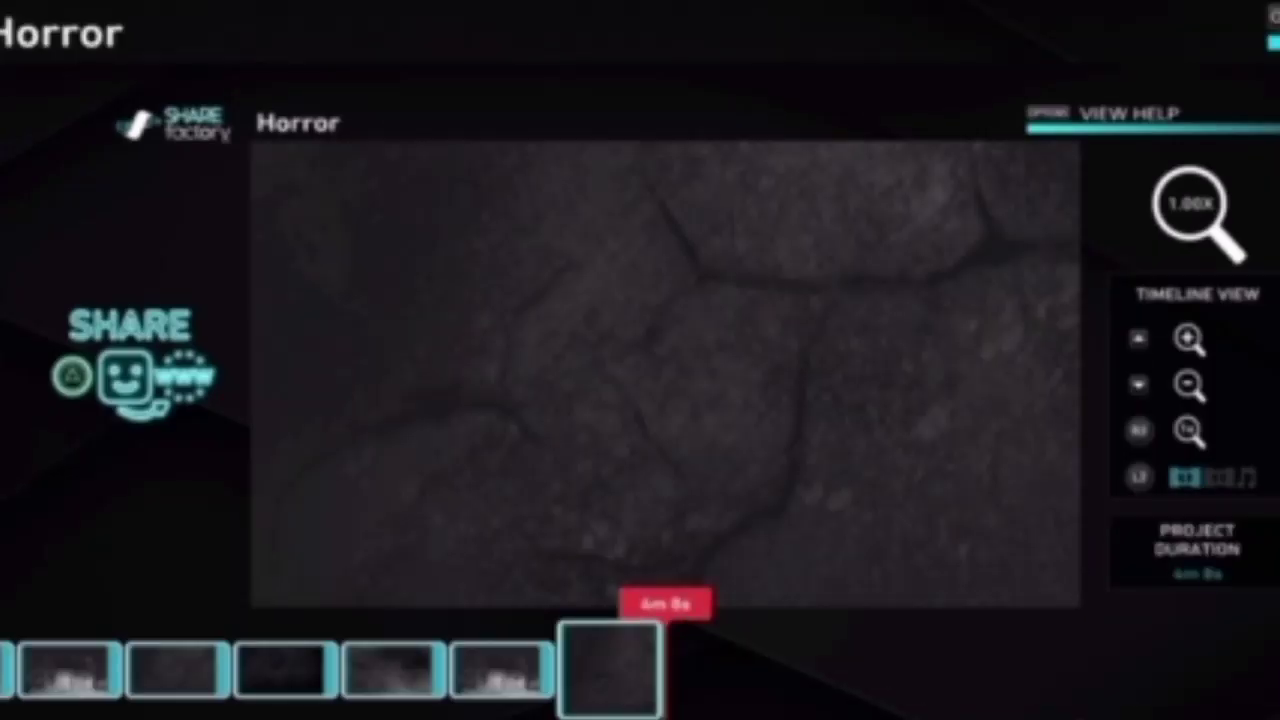
{"action": "key", "text": "Return"}
{"action": "key", "text": "Left"}
{"action": "key", "text": "Left"}
{"action": "key", "text": "Left"}
{"action": "key", "text": "Left"}
{"action": "key", "text": "Left"}
{"action": "key", "text": "Left"}
{"action": "key", "text": "Left"}
{"action": "key", "text": "Left"}
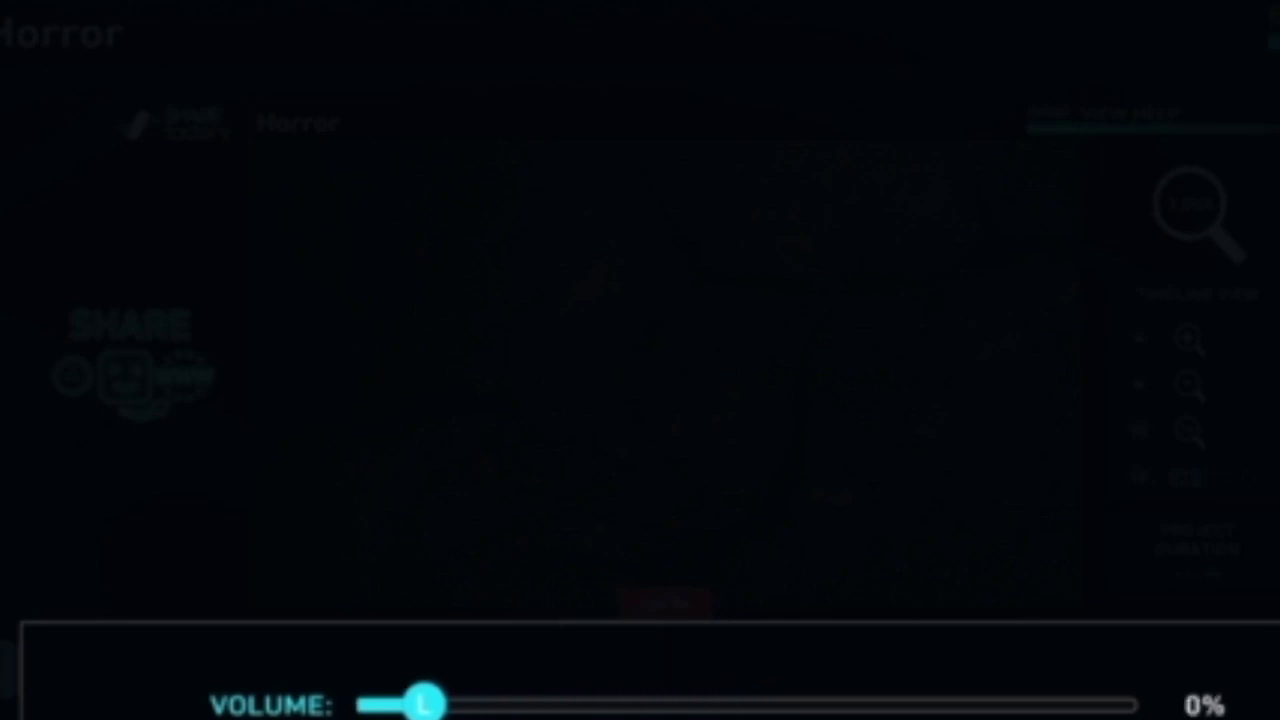
{"action": "key", "text": "Escape"}
- Return to the timeline's start and play the project
{"action": "key", "text": "Home"}
{"action": "key", "text": "End"}
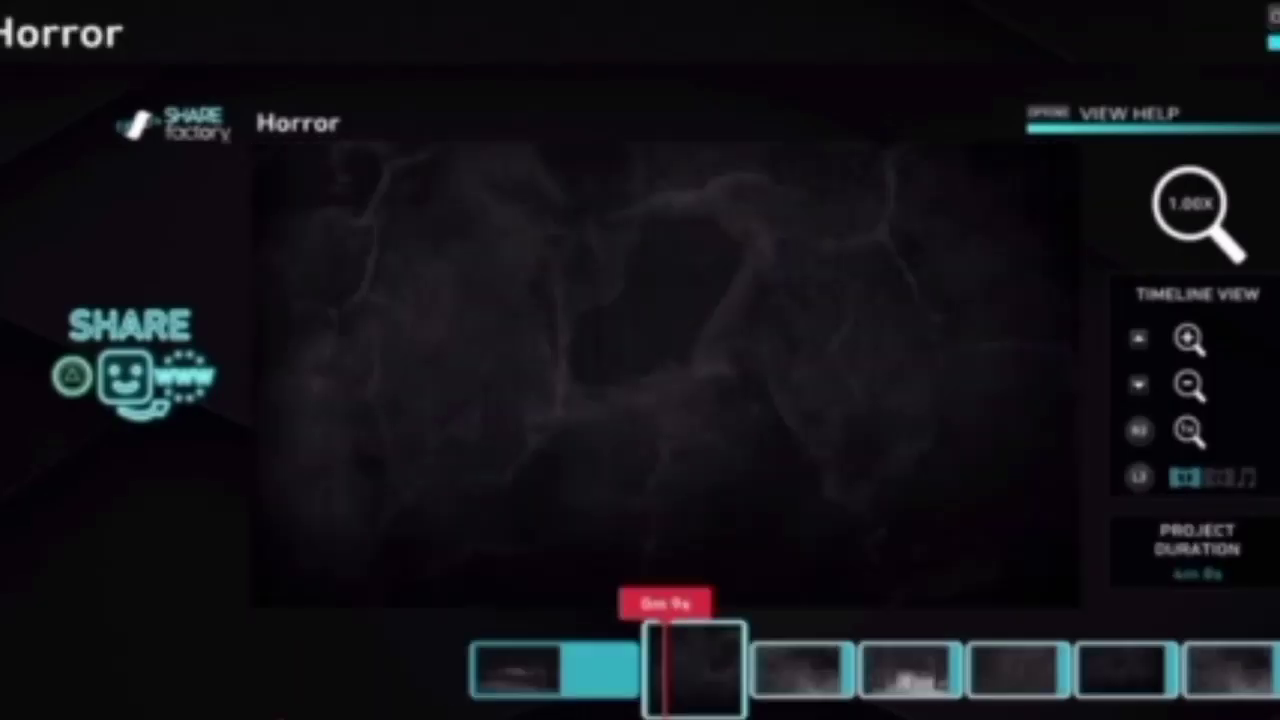
{"action": "key", "text": "Home"}
{"action": "key", "text": "space"}
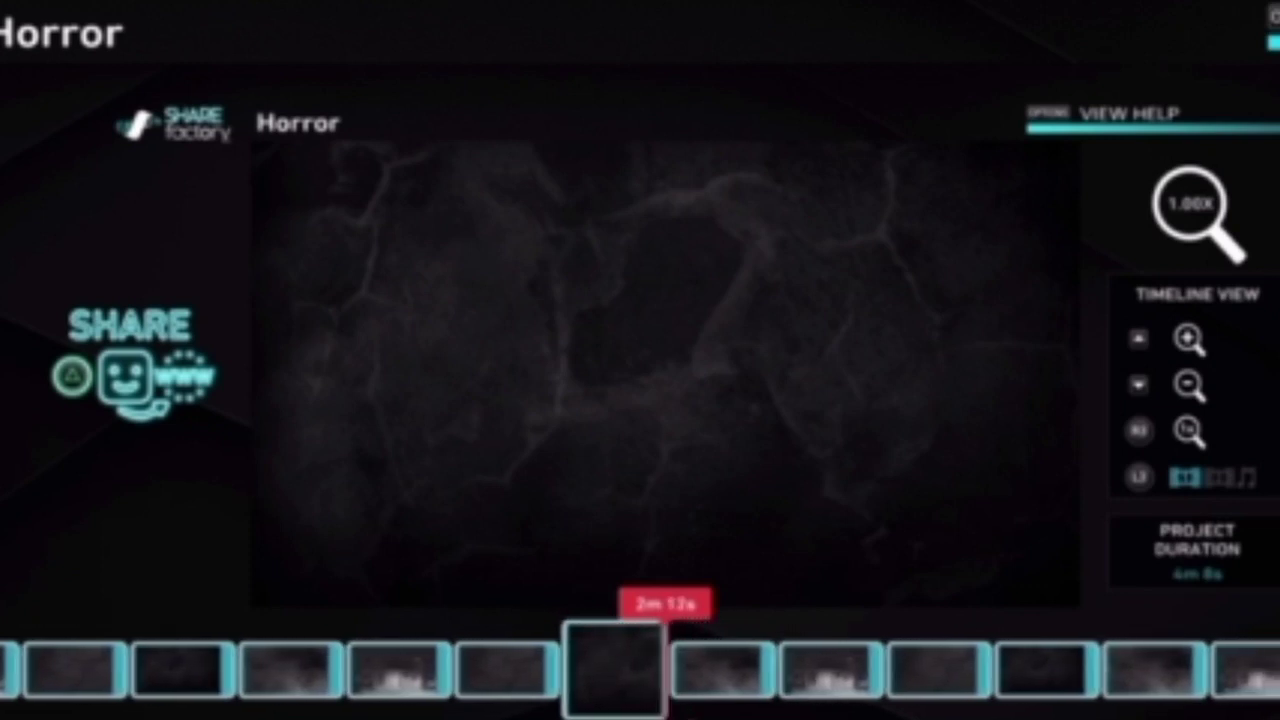
- Advance the playhead from 2m 37s past the iron gates clip to about 3m 50s in the stone clip
{"action": "key", "text": "Right"}
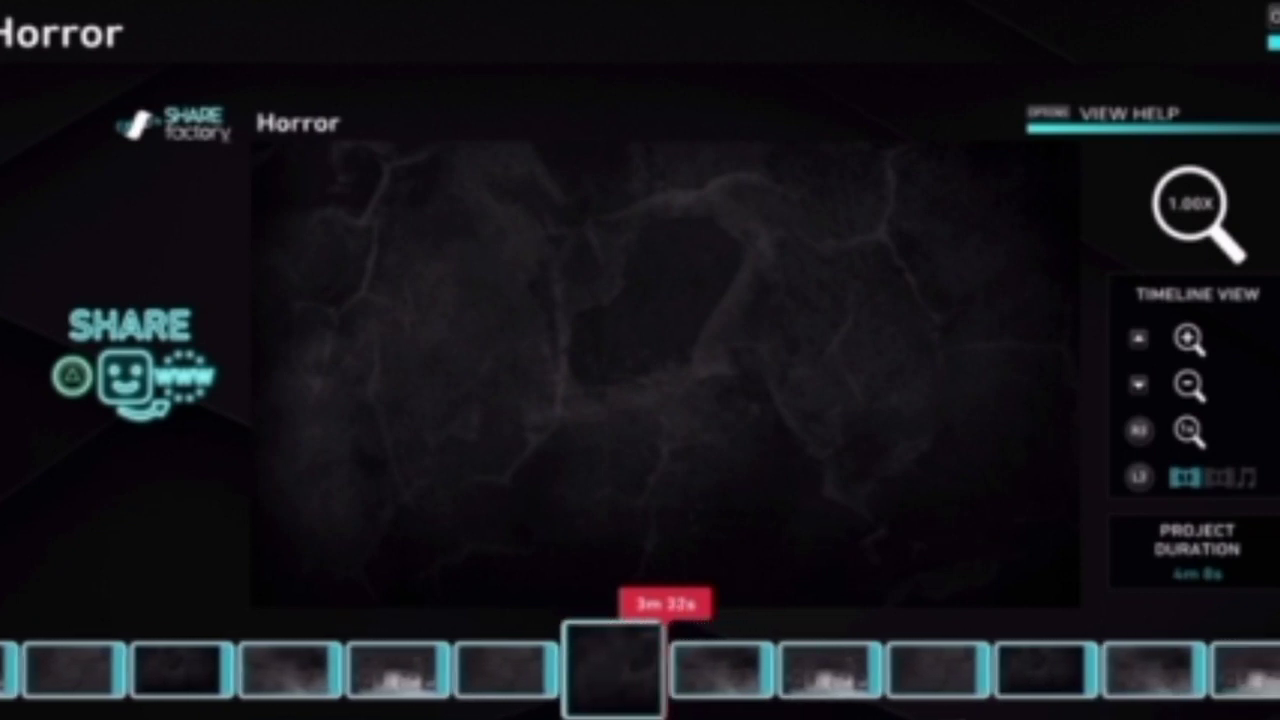
{"action": "key", "text": "Right"}
{"action": "key", "text": "Right"}
{"action": "key", "text": "Right"}
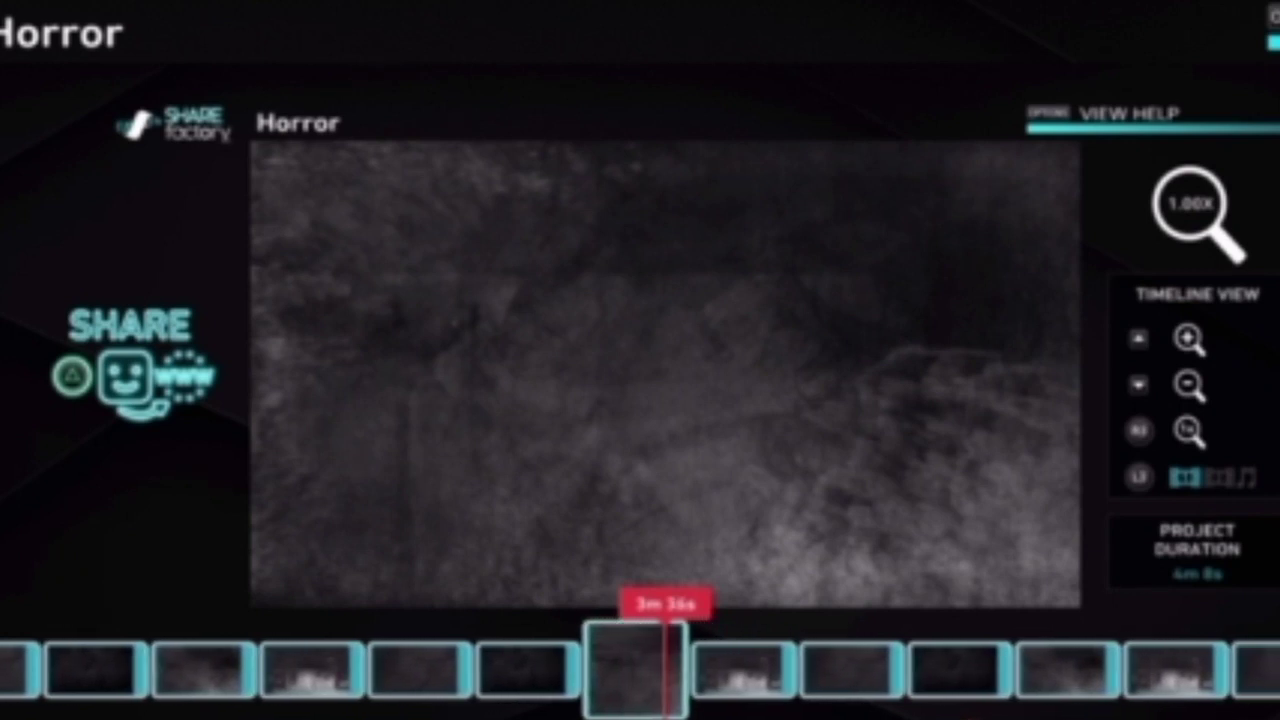
{"action": "key", "text": "Right"}
{"action": "key", "text": "Right"}
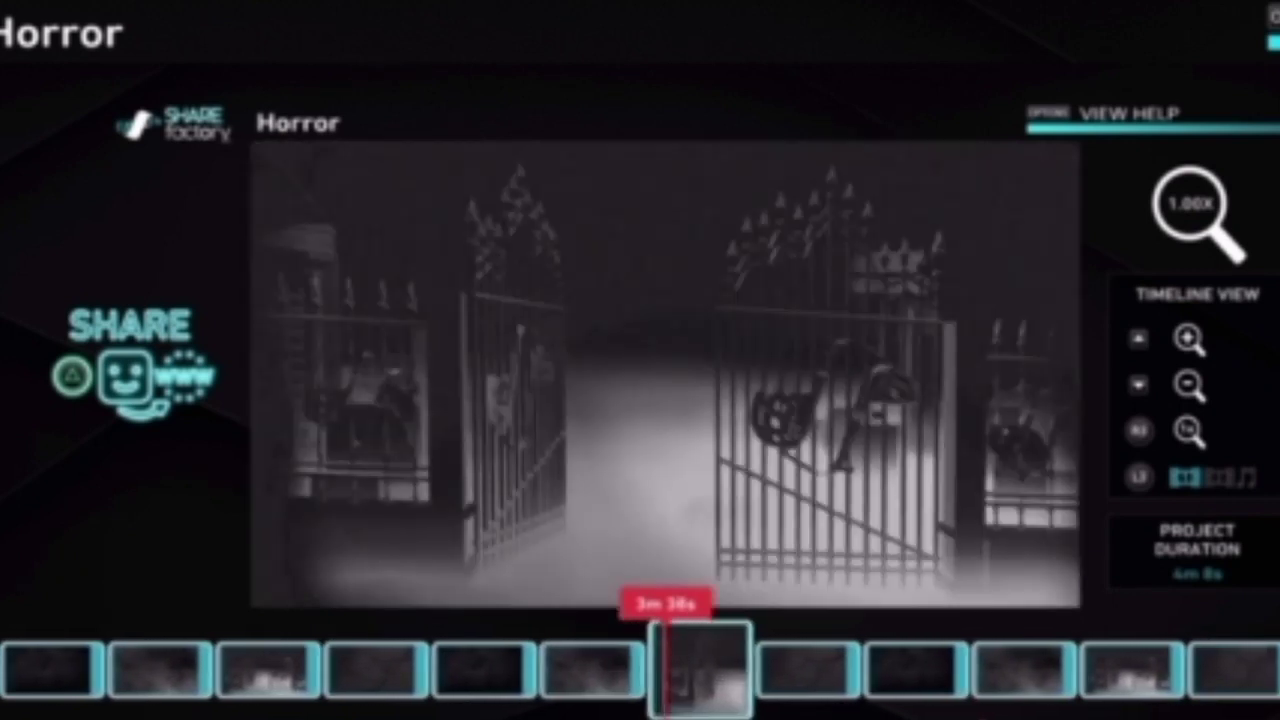
{"action": "key", "text": "Right"}
{"action": "key", "text": "Right"}
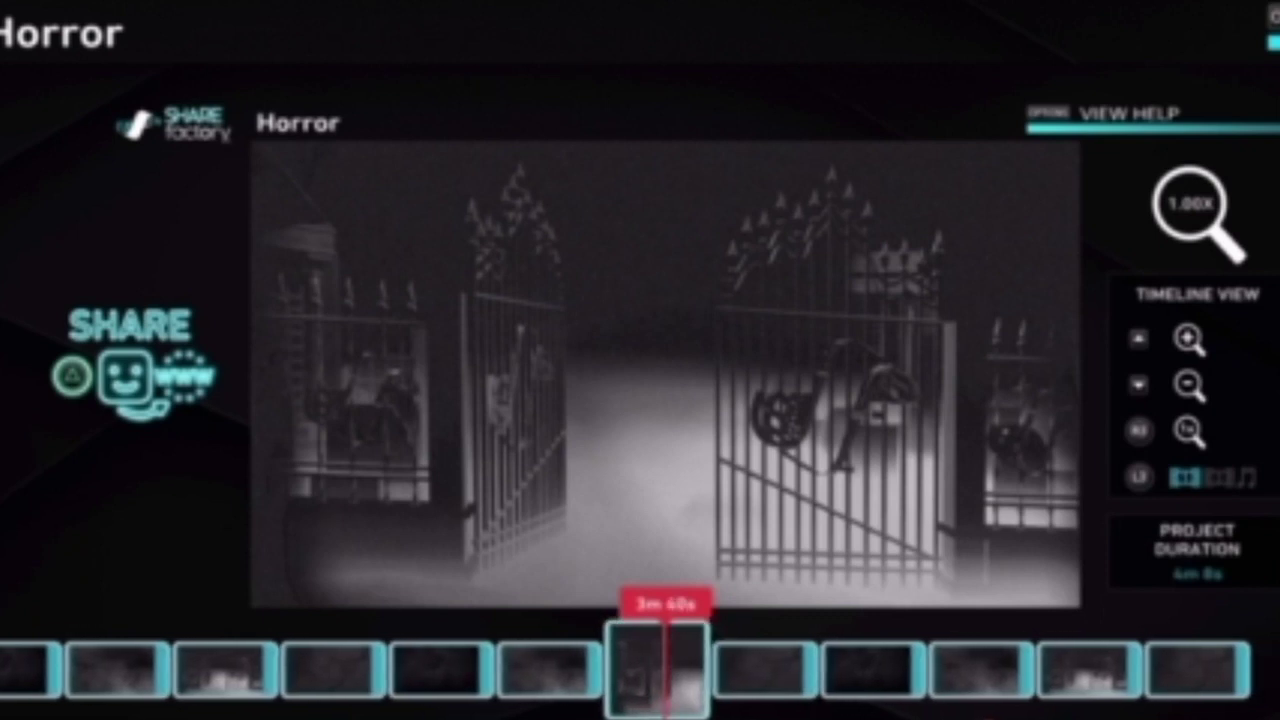
{"action": "key", "text": "Right"}
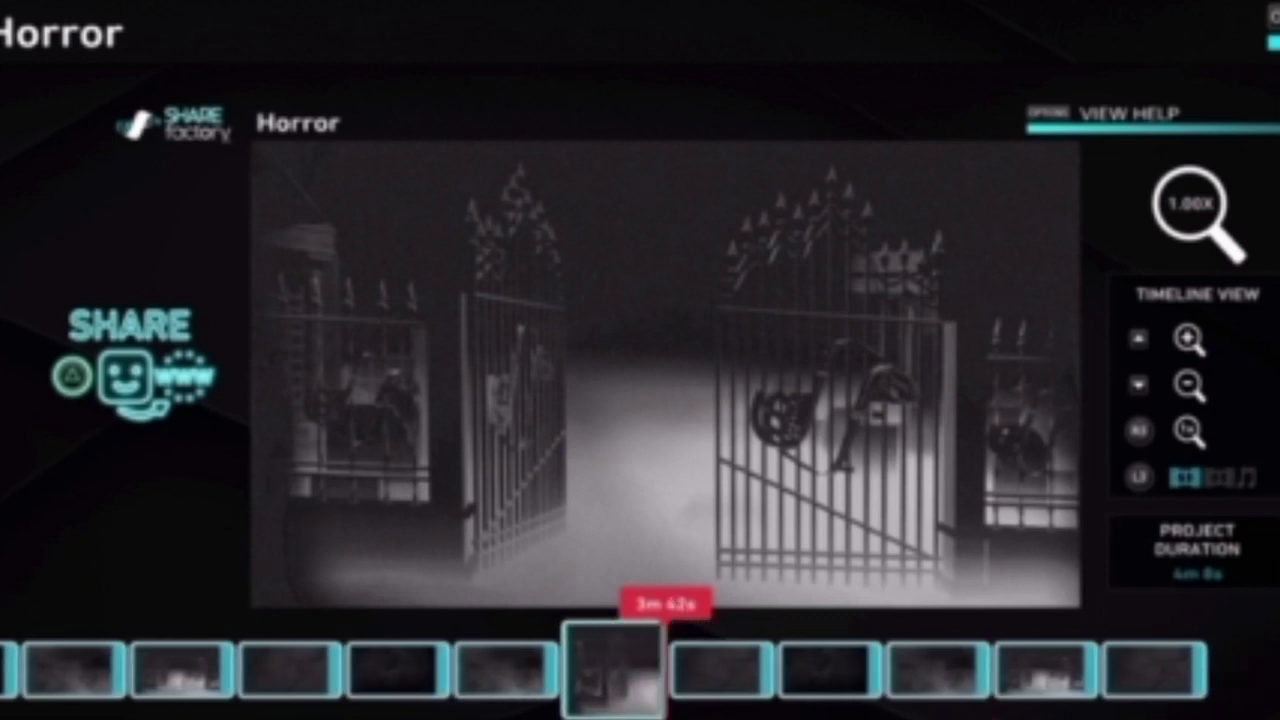
{"action": "key", "text": "Right"}
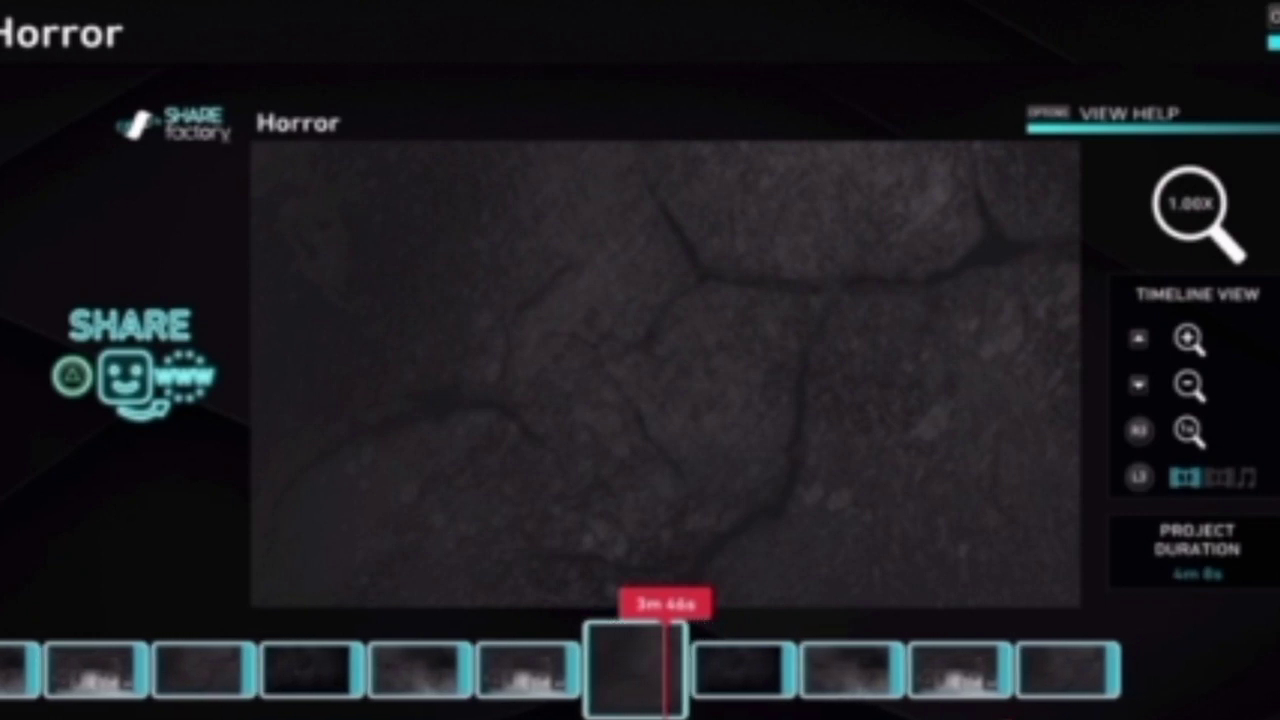
{"action": "key", "text": "Right"}
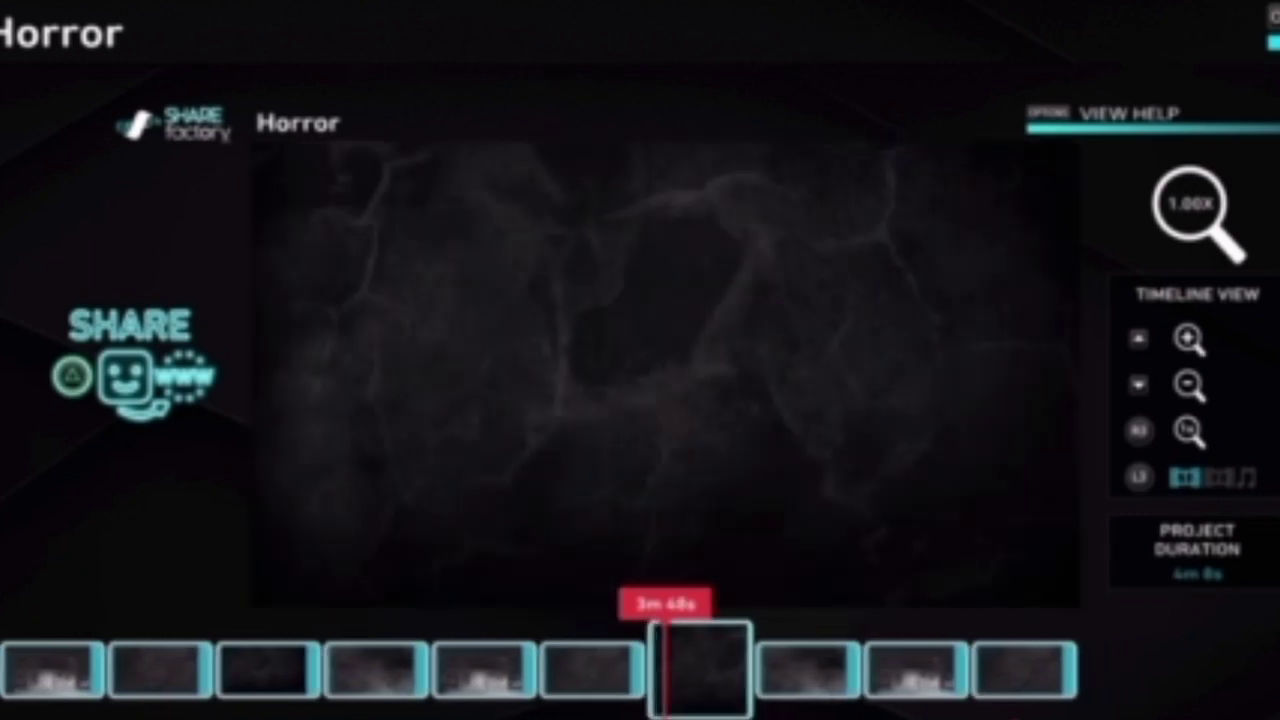
{"action": "key", "text": "Right"}
{"action": "key", "text": "Right"}
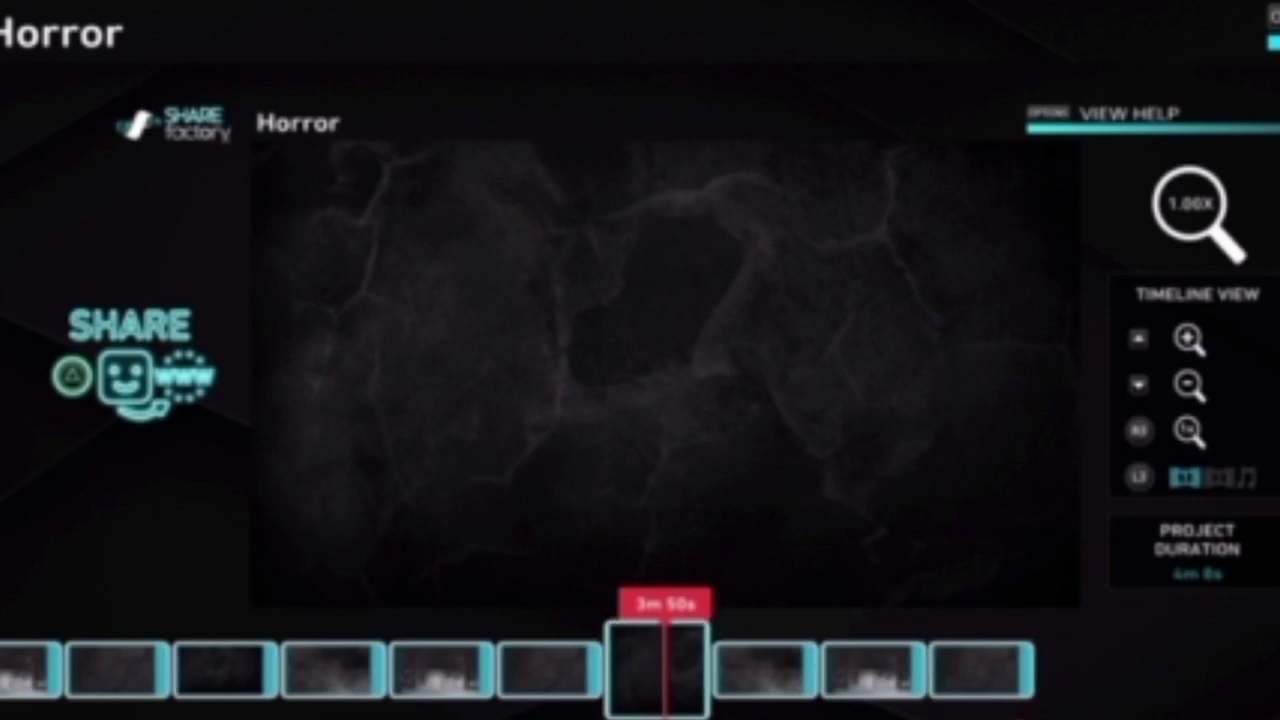
{"action": "key", "text": "Return"}
{"action": "key", "text": "Return"}
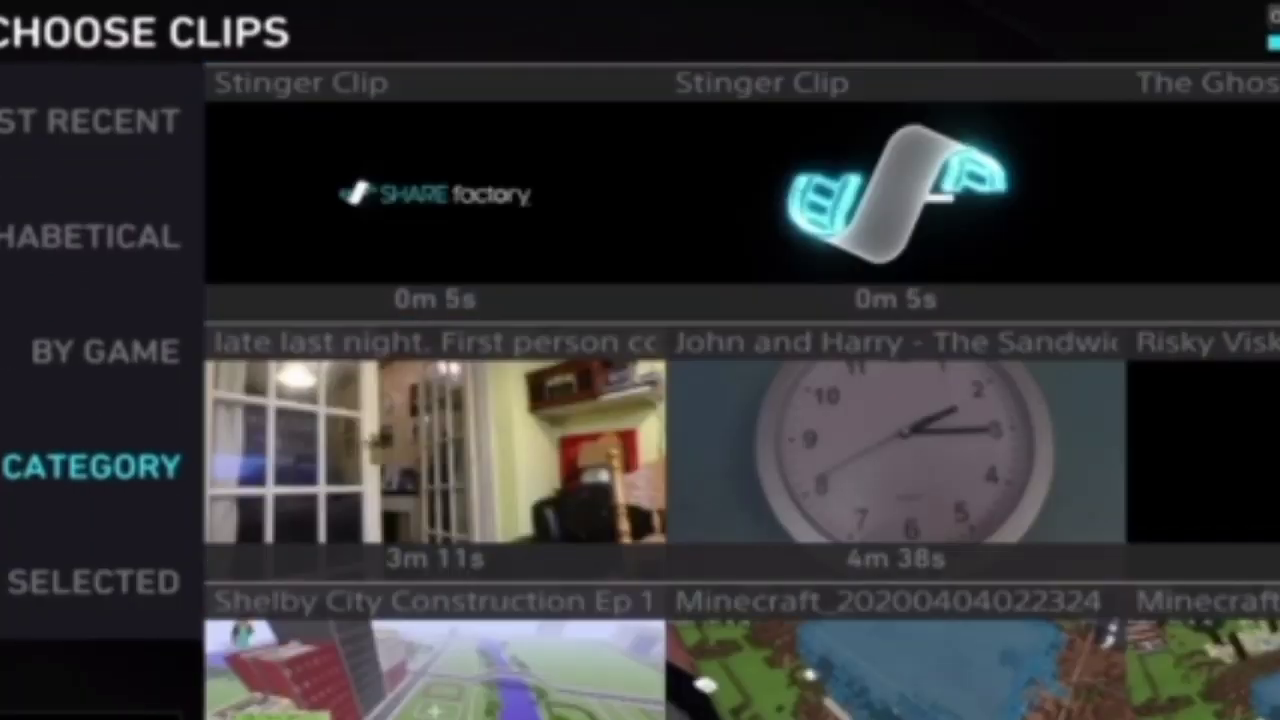
- Add the SHAREfactory project clip from the clip library to the Horror timeline
{"action": "key", "text": "Down"}
{"action": "key", "text": "Down"}
{"action": "key", "text": "Down"}
{"action": "key", "text": "Down"}
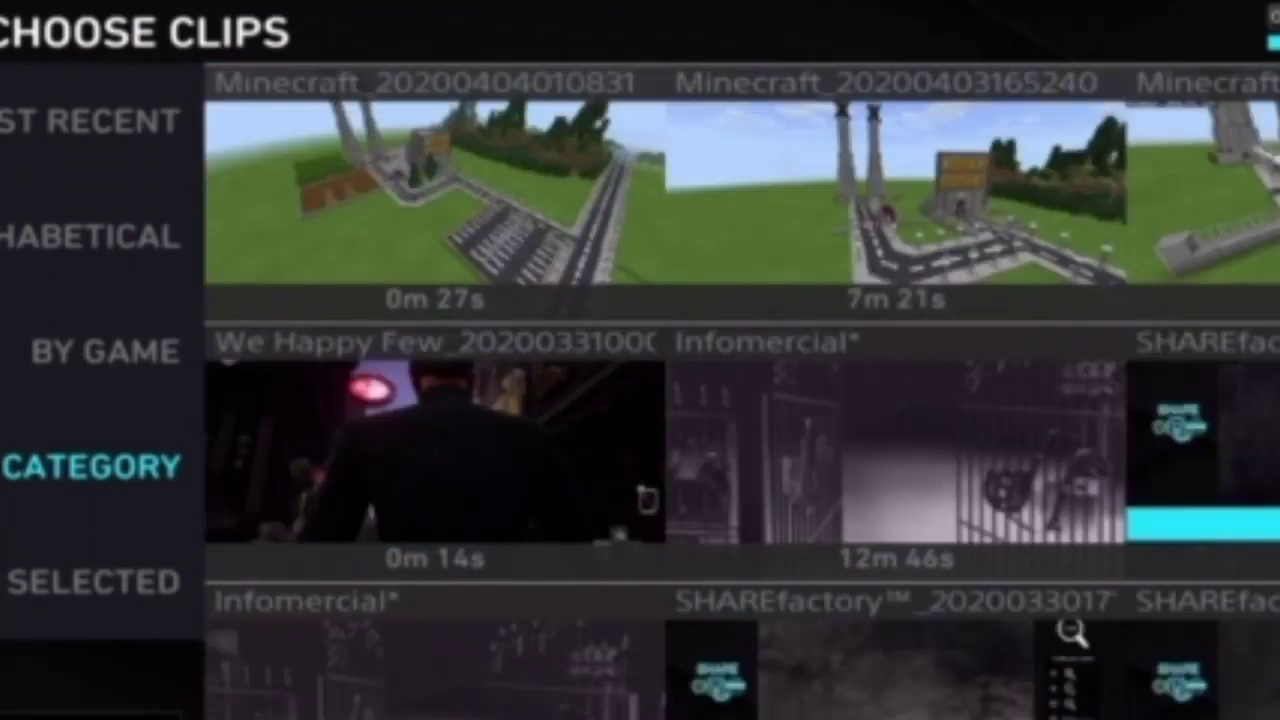
{"action": "key", "text": "Down"}
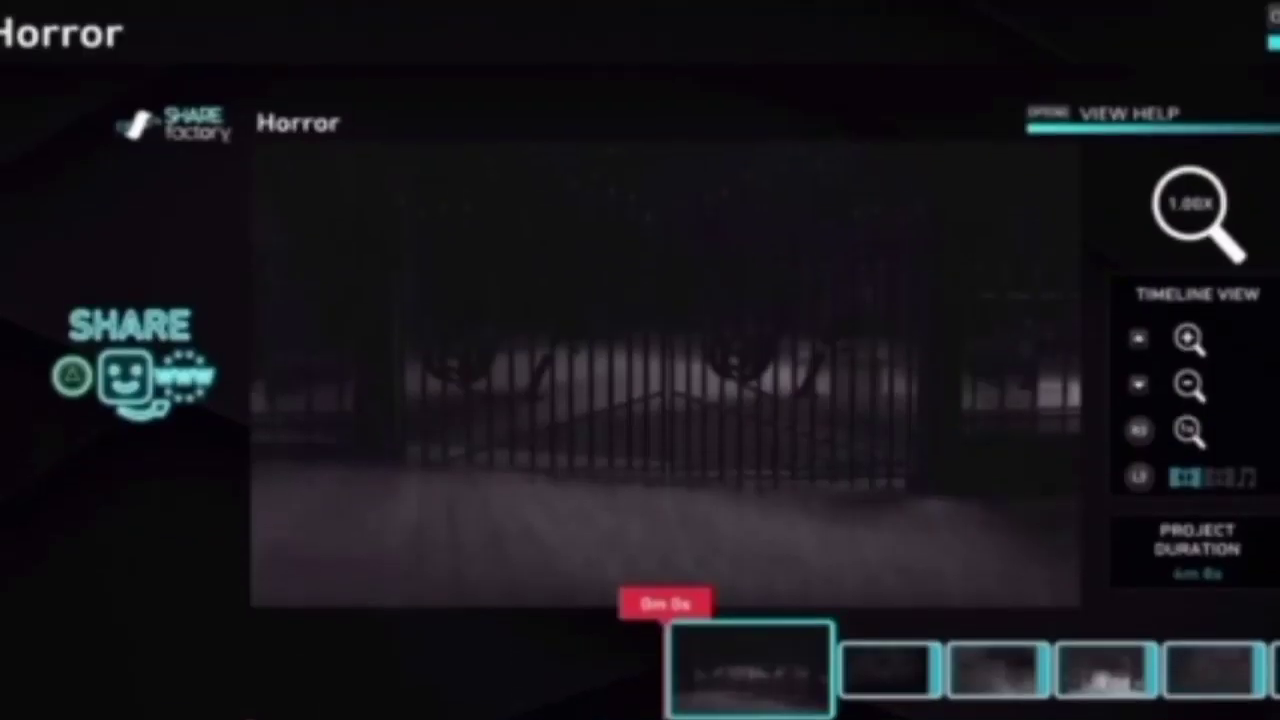
{"action": "key", "text": "Return"}
{"action": "key", "text": "Return"}
{"action": "key", "text": "Down"}
{"action": "key", "text": "Down"}
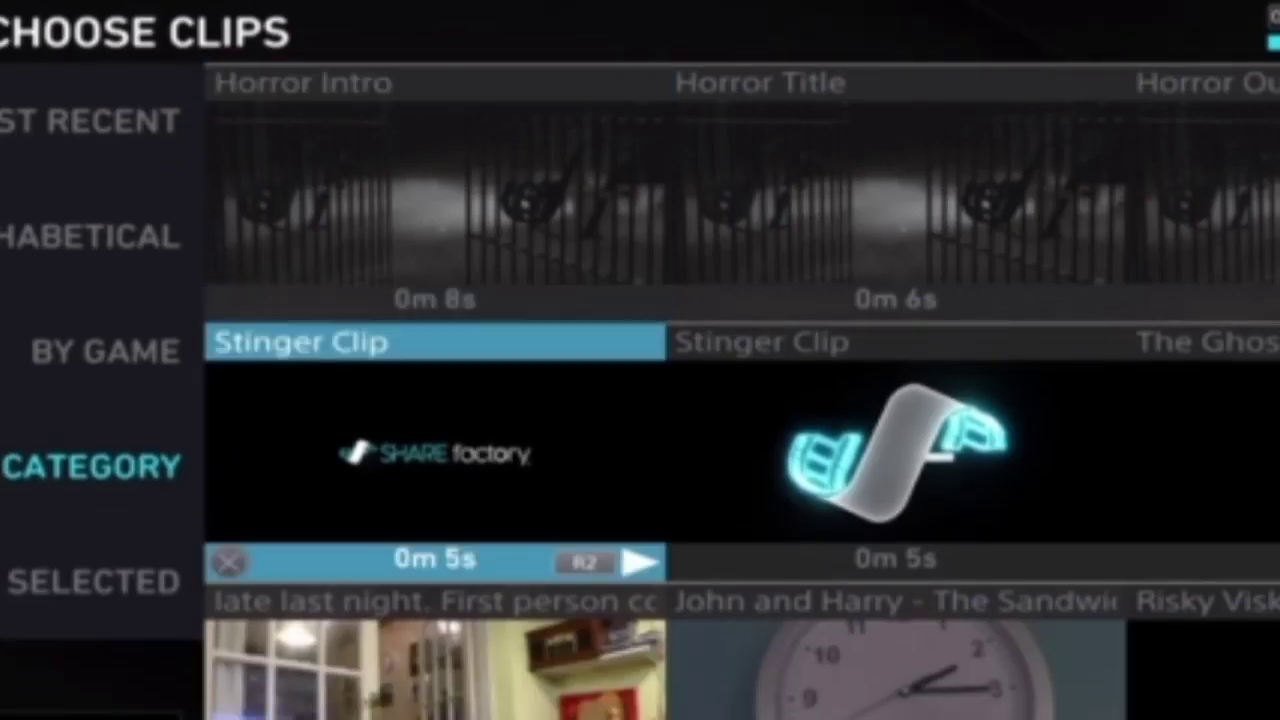
{"action": "key", "text": "Down"}
{"action": "key", "text": "Down"}
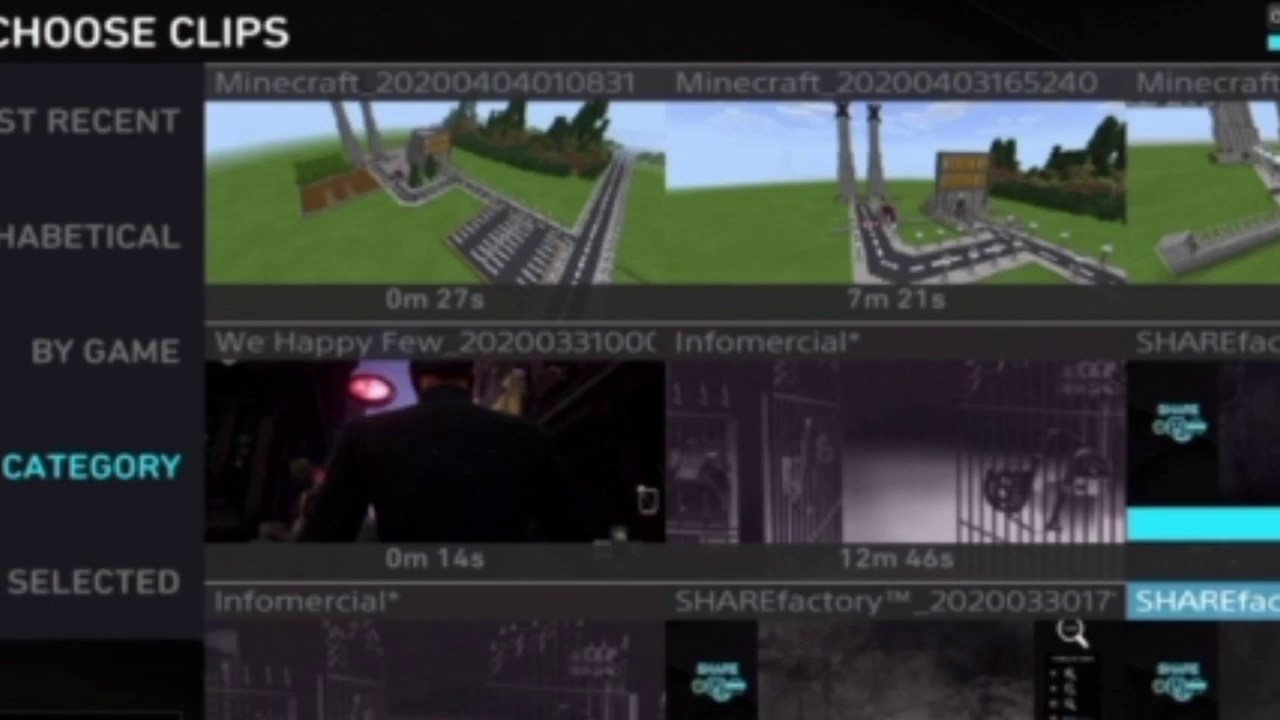
{"action": "key", "text": "Return"}
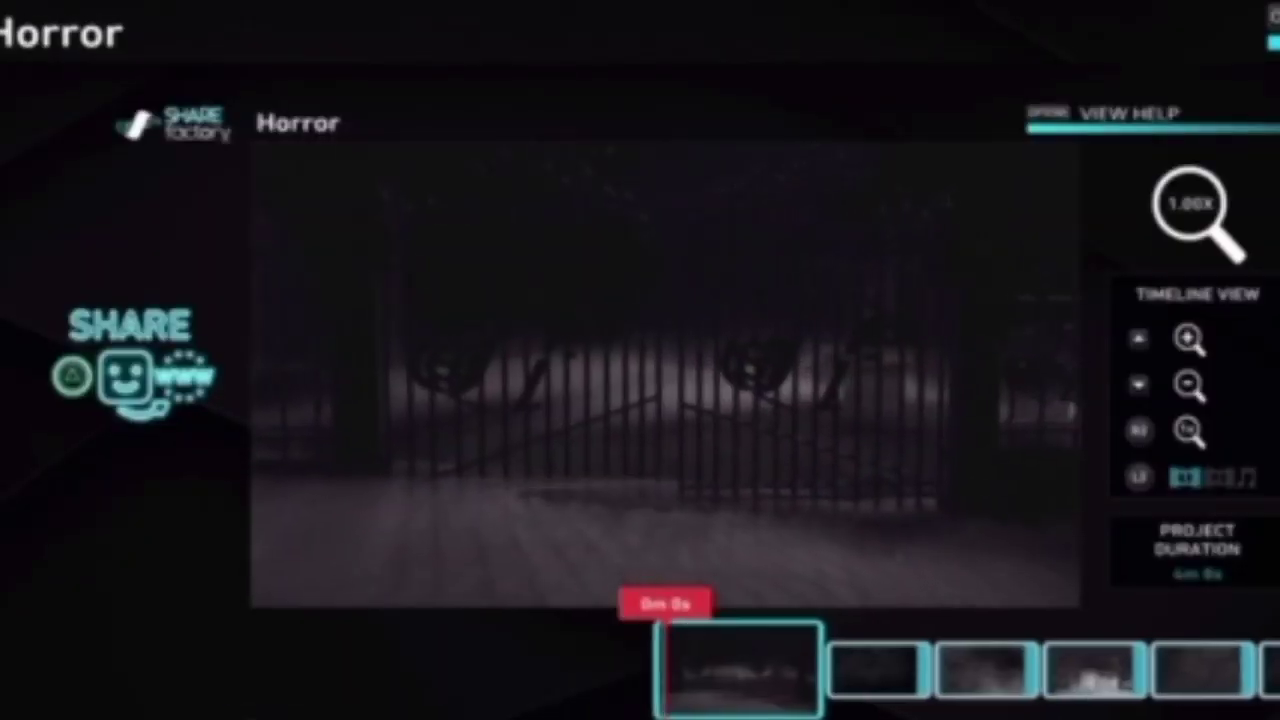
{"action": "key", "text": "Return"}
- Set the opening gate clip's volume to 0%
{"action": "key", "text": "Return"}
{"action": "key", "text": "Left"}
{"action": "key", "text": "Left"}
{"action": "key", "text": "Left"}
{"action": "key", "text": "Left"}
{"action": "key", "text": "Left"}
{"action": "key", "text": "Left"}
{"action": "key", "text": "Left"}
{"action": "key", "text": "Left"}
{"action": "key", "text": "Left"}
{"action": "key", "text": "Left"}
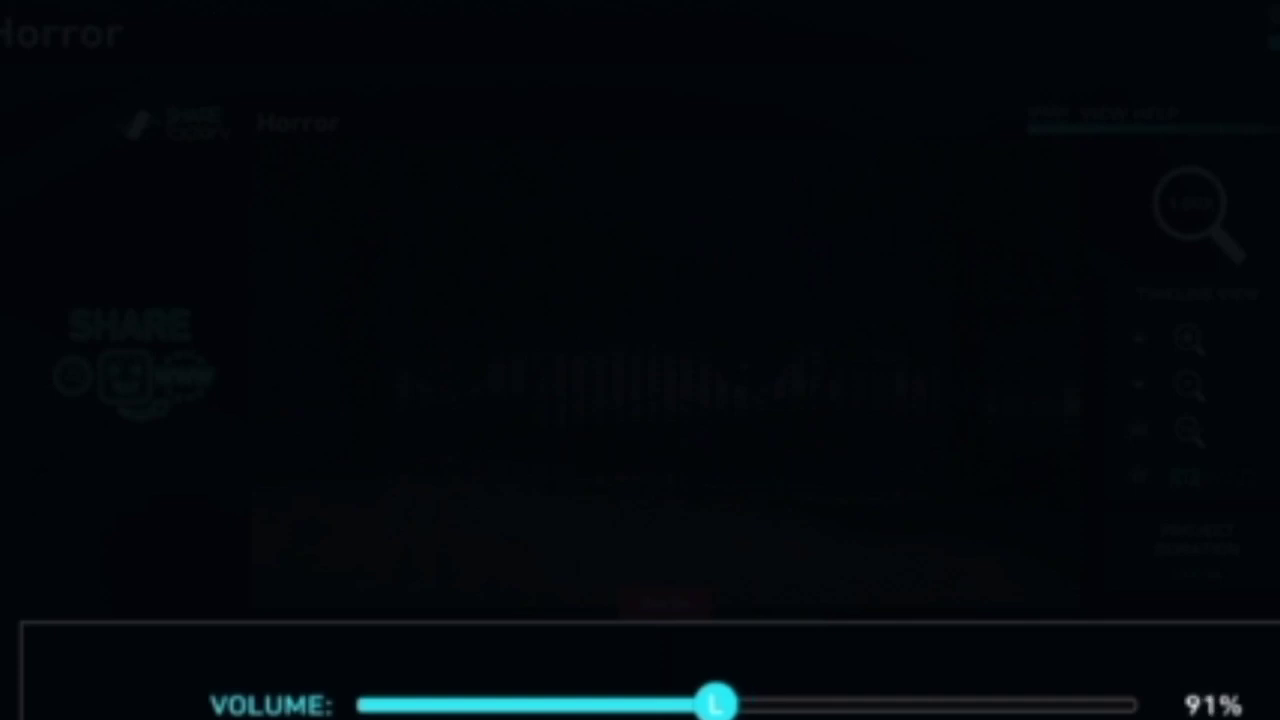
{"action": "key", "text": "Return"}
{"action": "key", "text": "Escape"}
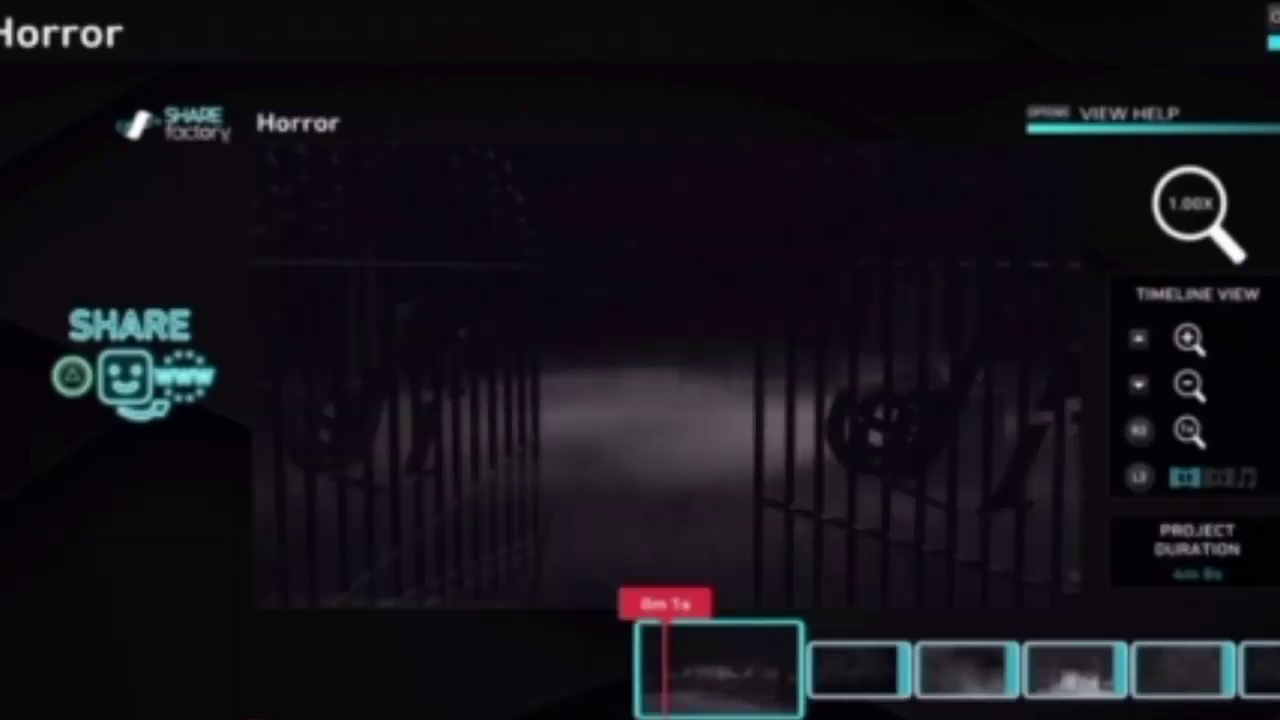
{"action": "key", "text": "Right"}
{"action": "key", "text": "Left"}
{"action": "key", "text": "Left"}
- Set the final stone clip's volume to 50% and return to the timeline start
{"action": "key", "text": "Return"}
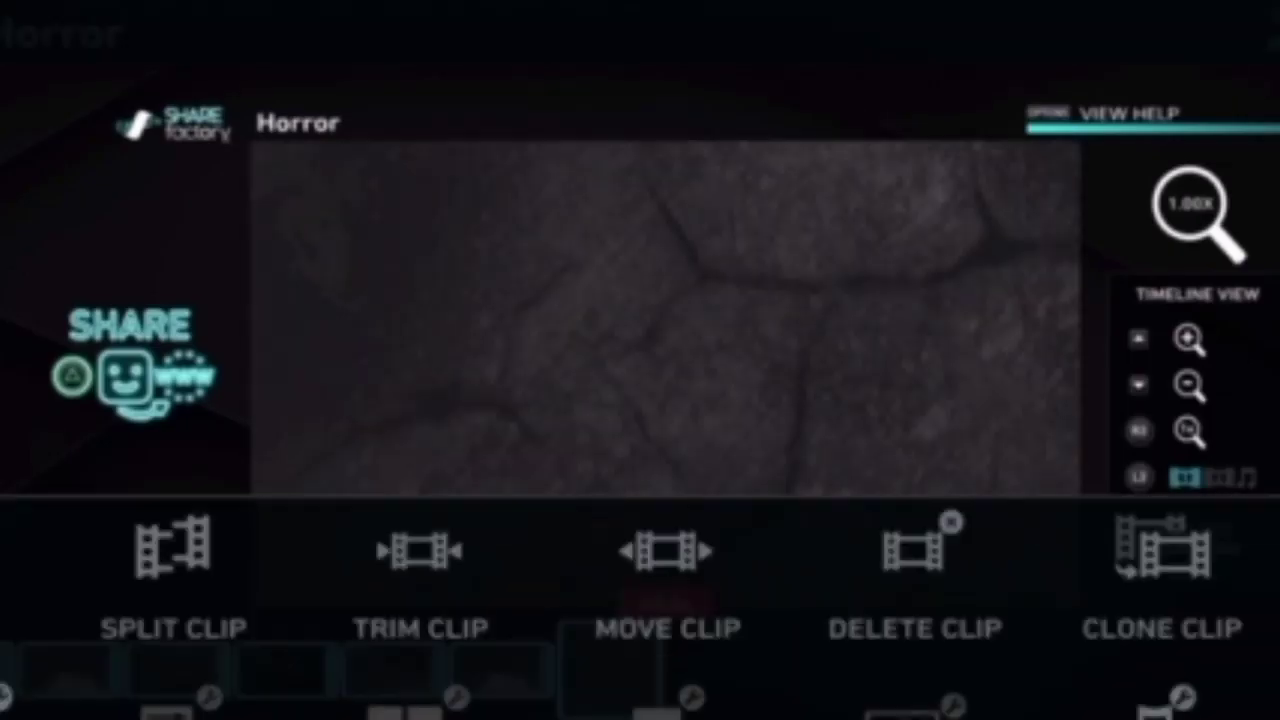
{"action": "key", "text": "Return"}
{"action": "key", "text": "Return"}
{"action": "key", "text": "Escape"}
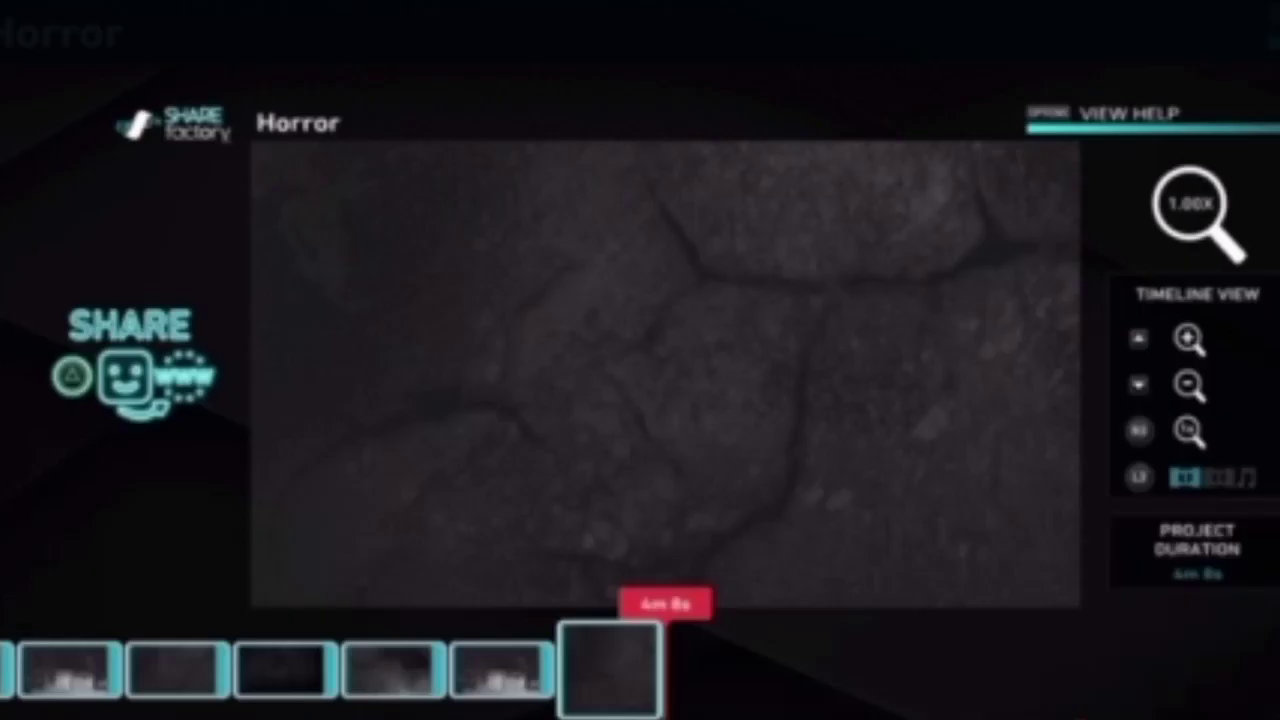
{"action": "key", "text": "Left"}
{"action": "key", "text": "Left"}
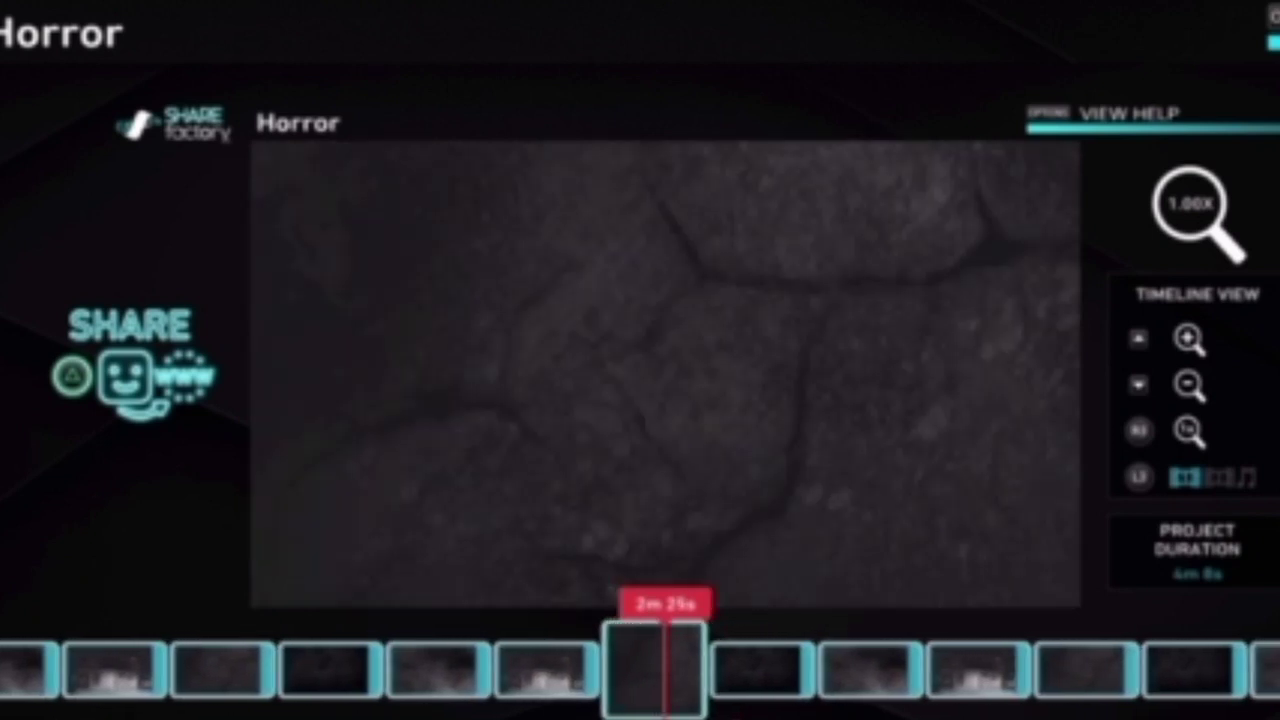
- Select the SHAREfactory clip in the Choose Clips library to add it to the timeline
{"action": "key", "text": "Return"}
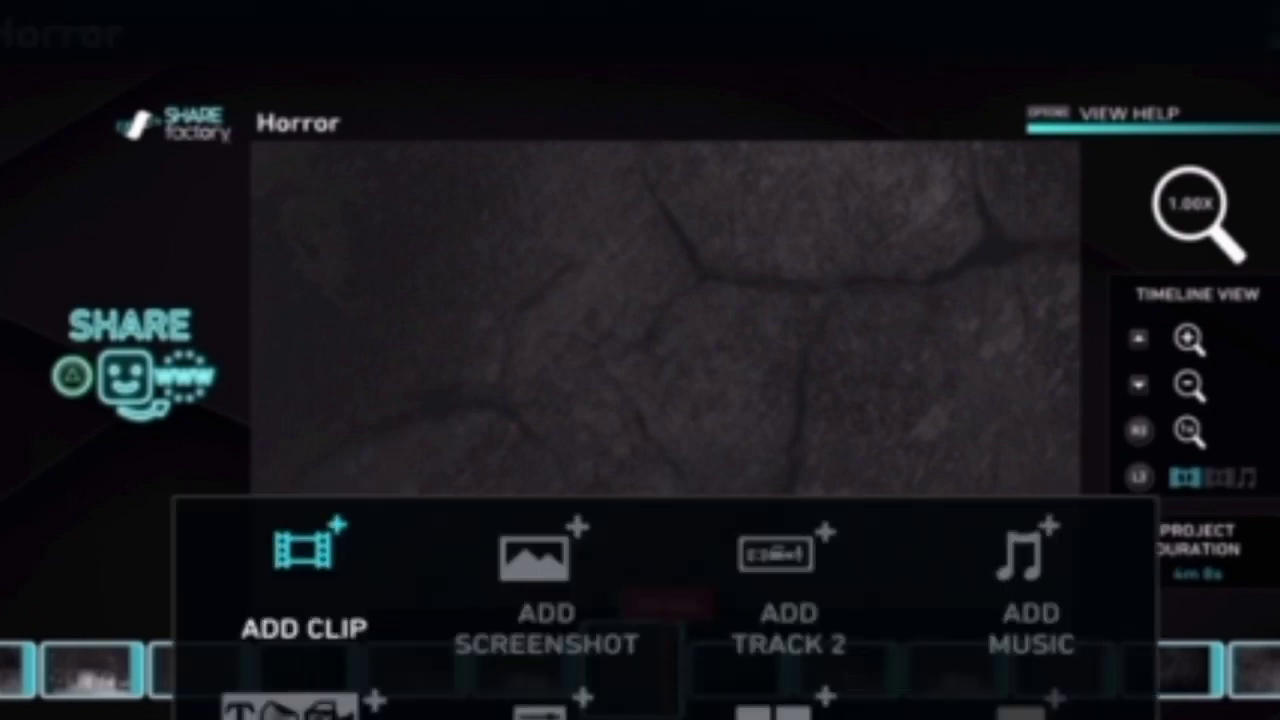
{"action": "key", "text": "Return"}
{"action": "key", "text": "Down"}
{"action": "key", "text": "Down"}
{"action": "key", "text": "Down"}
{"action": "key", "text": "Down"}
{"action": "key", "text": "Down"}
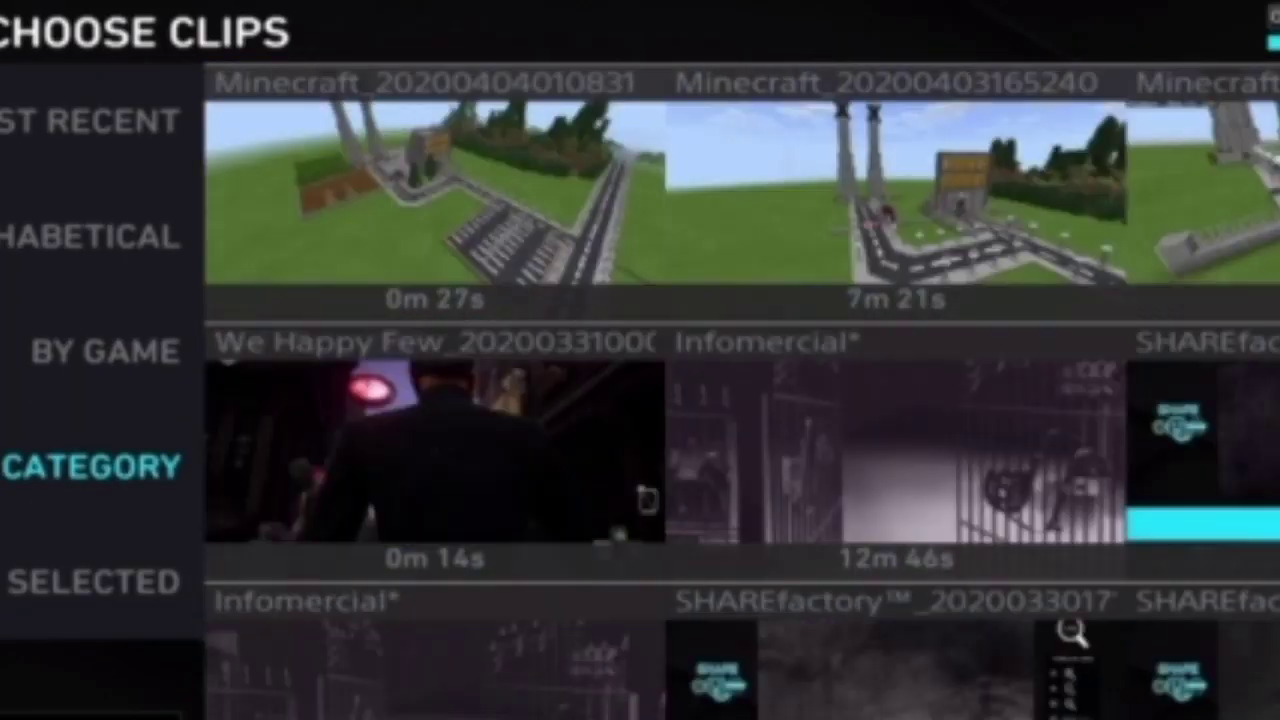
{"action": "key", "text": "Up"}
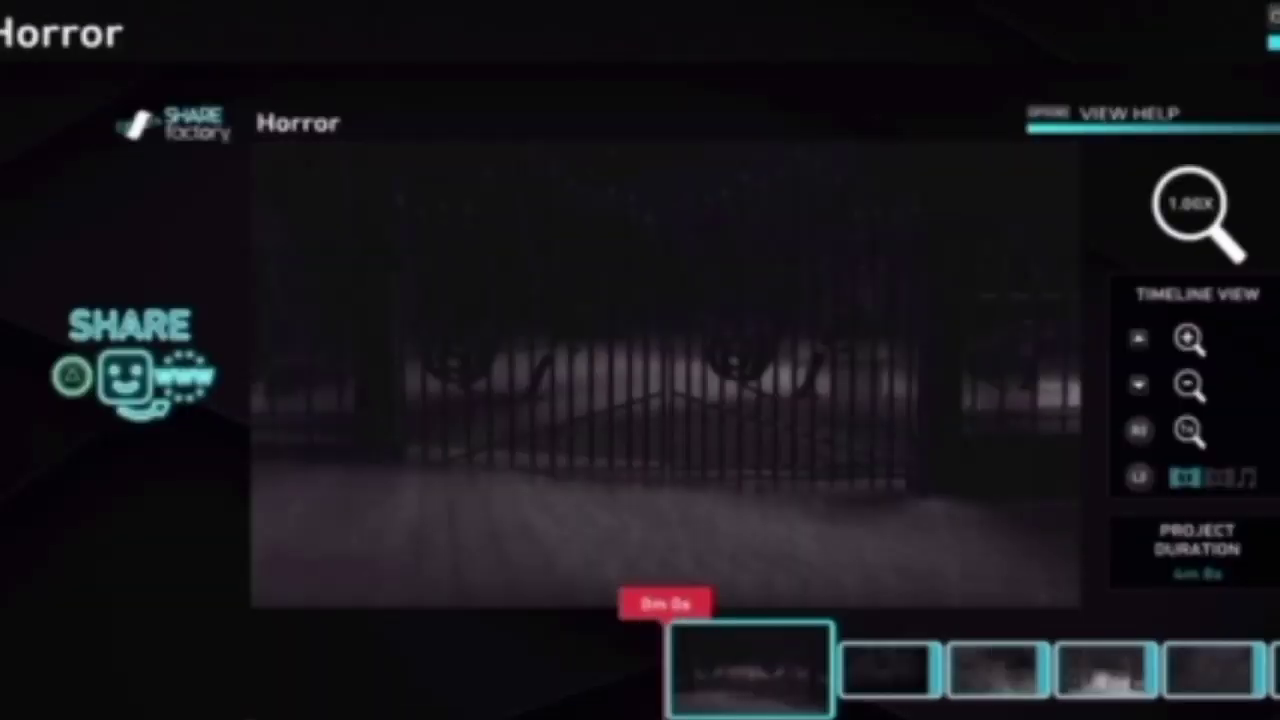
- Play the Horror project from 0m 0s, starting with the iron gate clip
{"action": "key", "text": "space"}
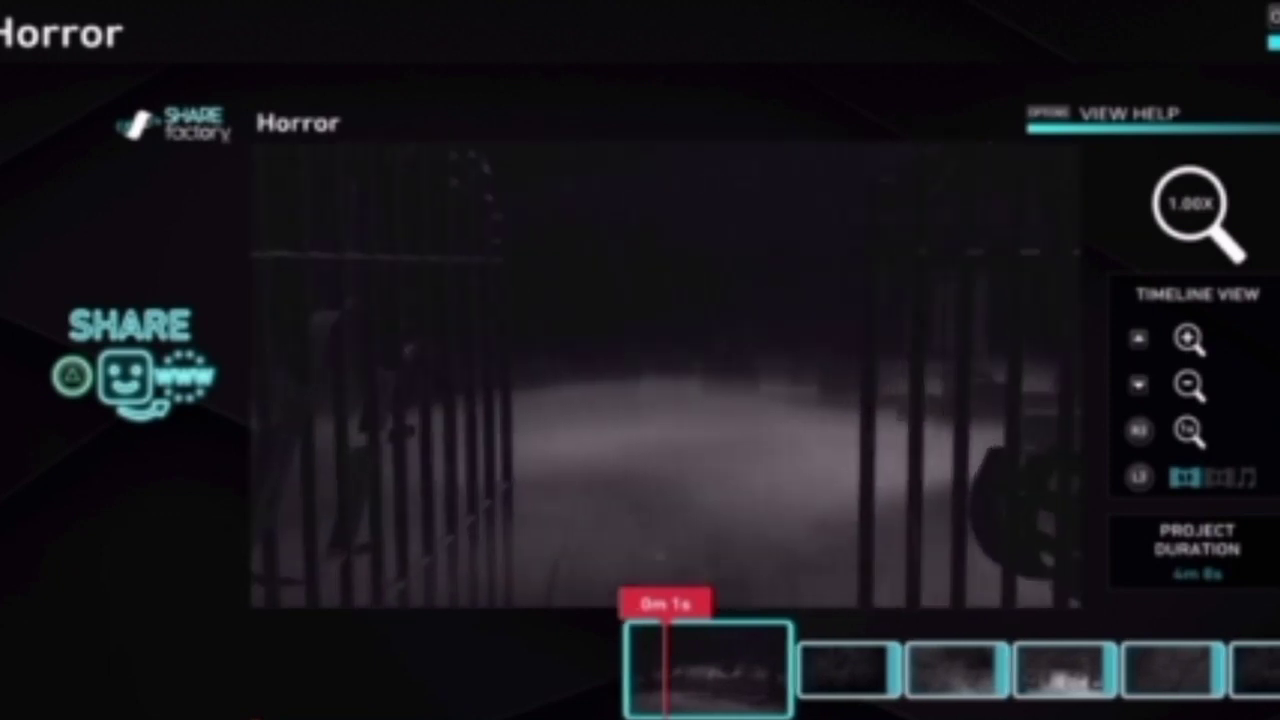